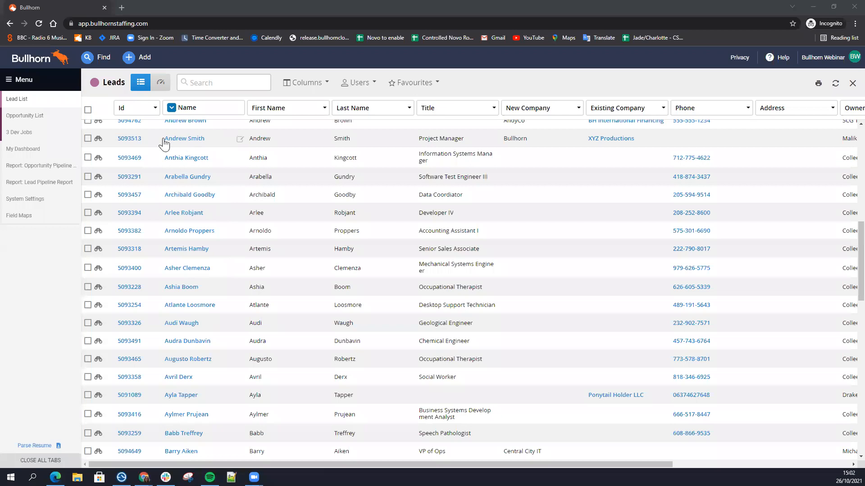
Step: Start a new lead record and set its status to New Lead
left_click(44, 86)
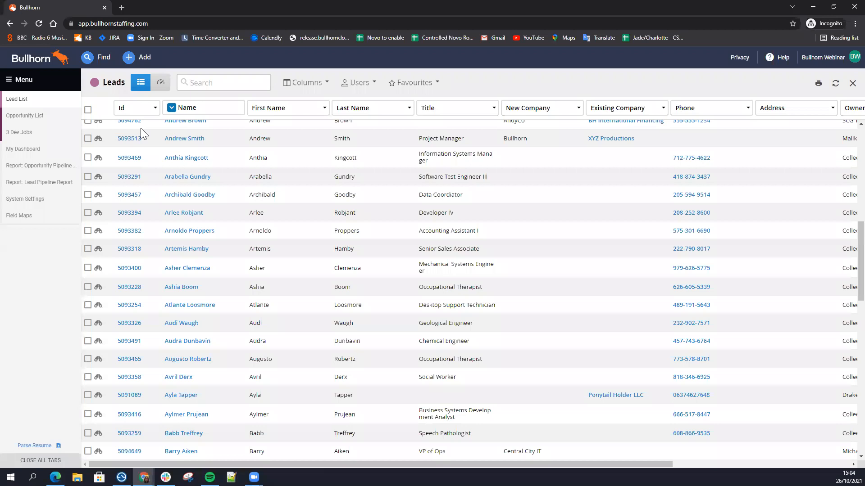
left_click(142, 57)
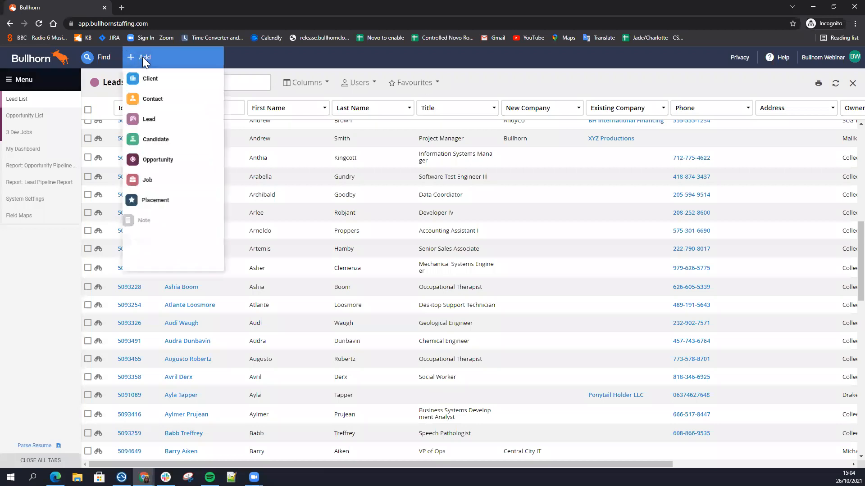
left_click(154, 122)
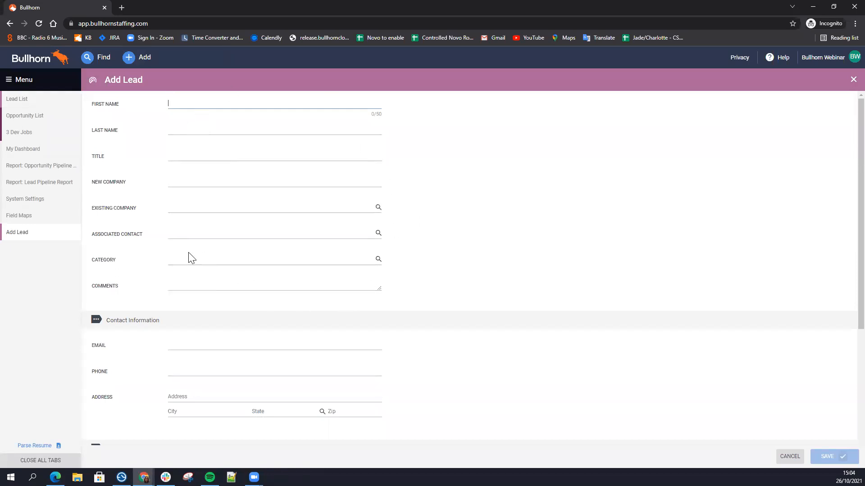
scroll(426, 238, "down", 1)
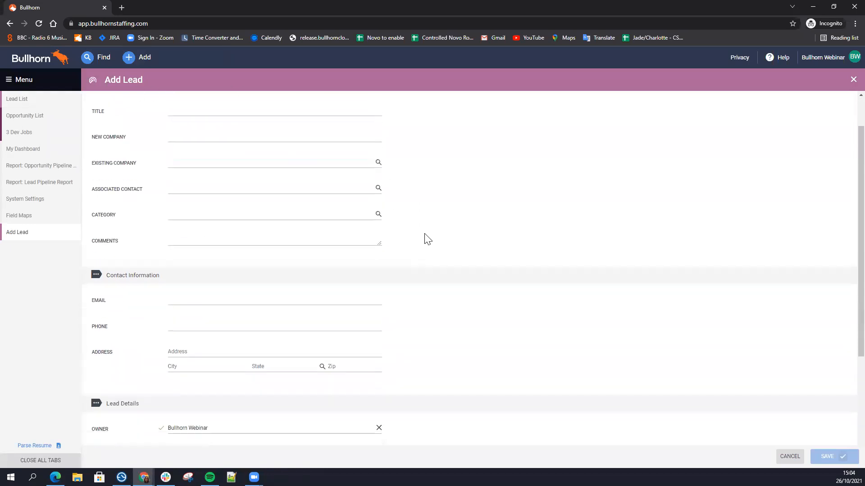
scroll(425, 238, "down", 4)
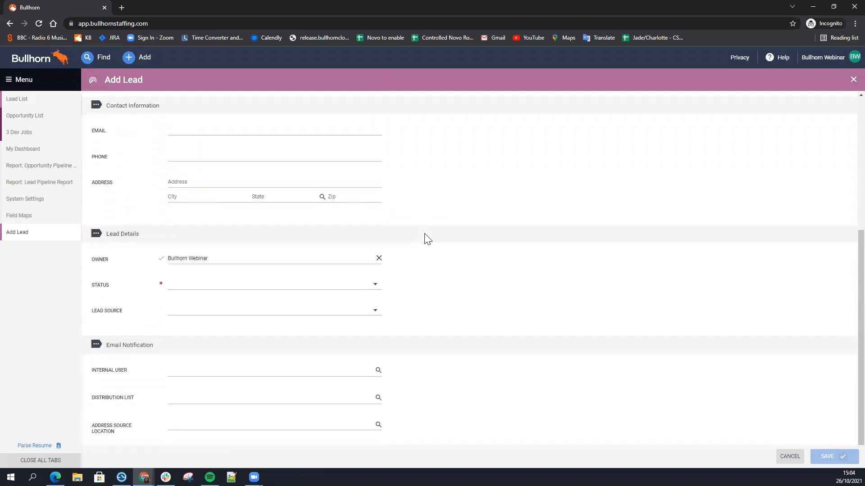
left_click(171, 291)
left_click(201, 261)
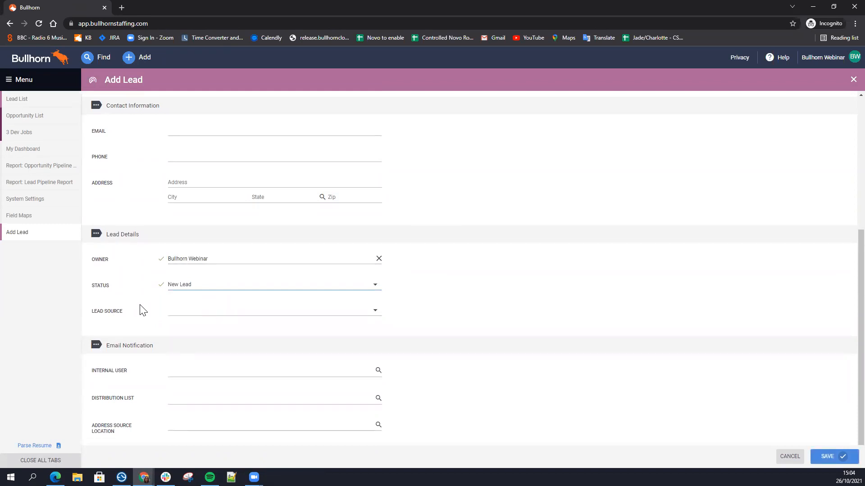
Step: Enter the lead's first name and save the new lead
scroll(144, 311, "up", 5)
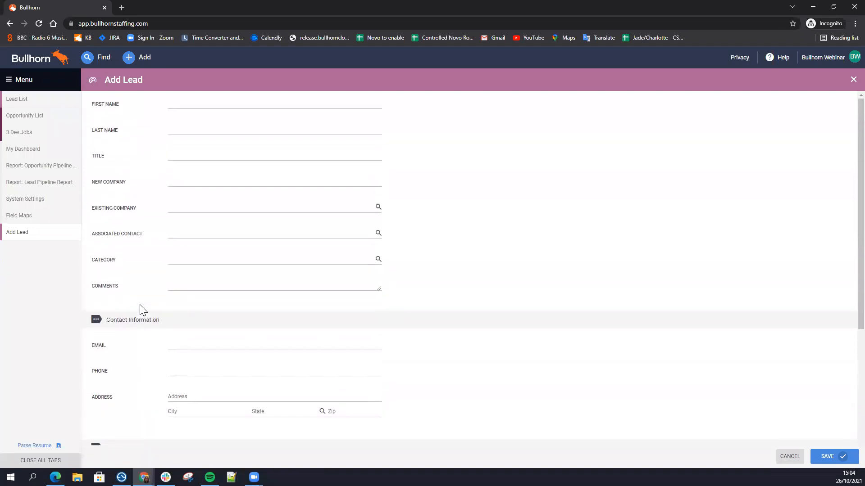
scroll(143, 311, "down", 4)
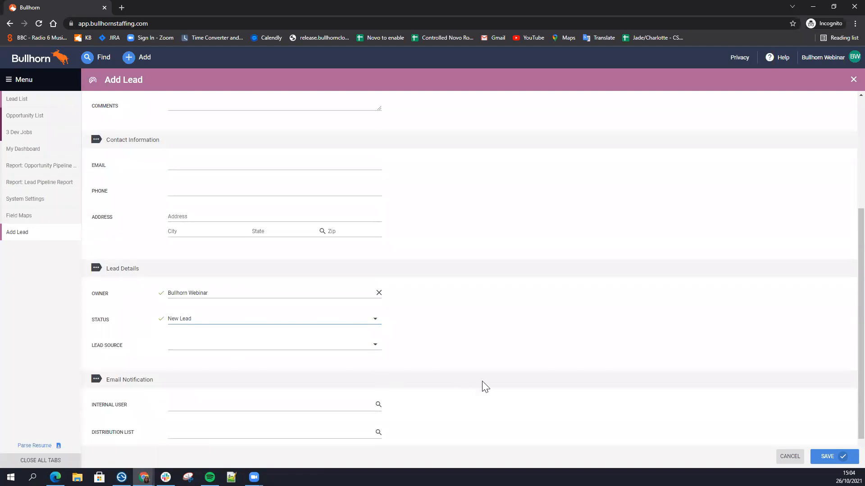
scroll(438, 323, "up", 1)
scroll(438, 323, "up", 4)
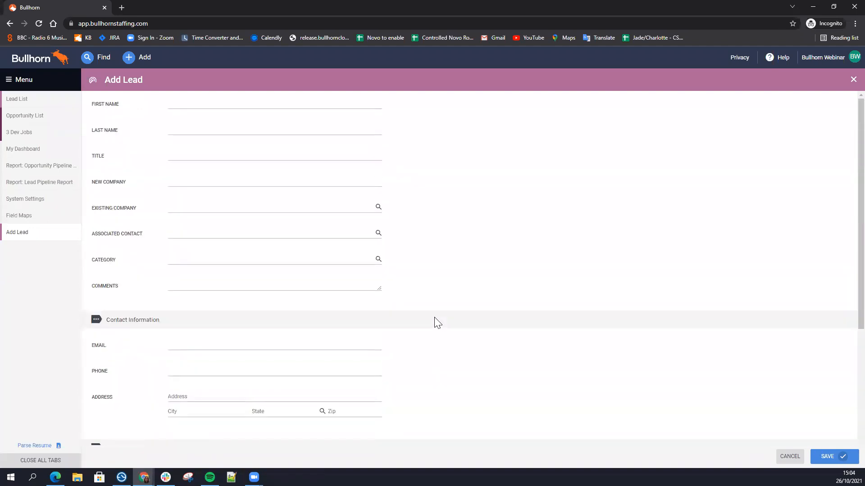
left_click(178, 105)
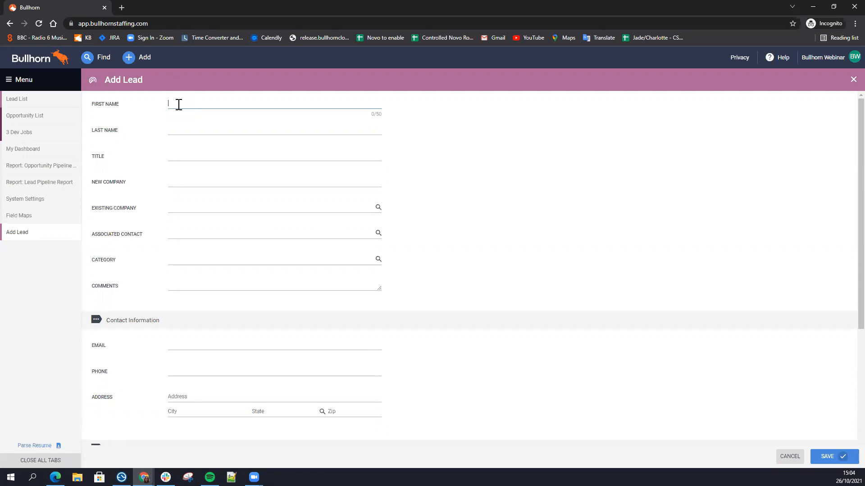
type("Jade")
left_click(824, 457)
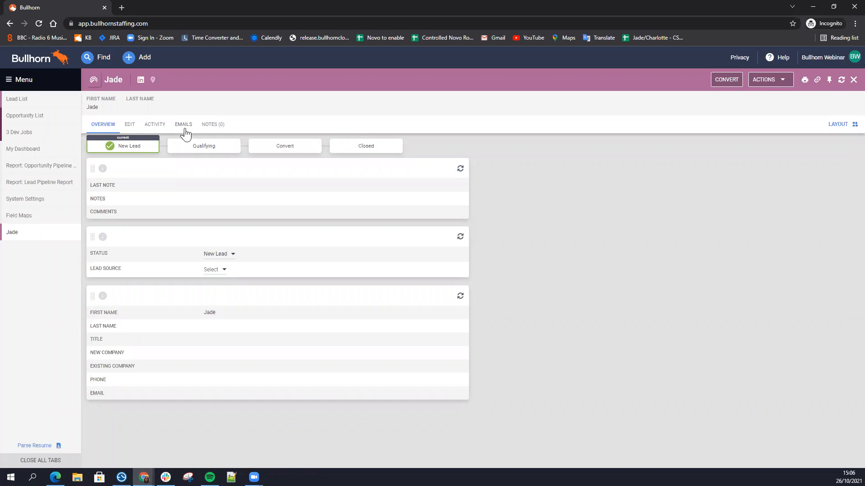
Step: Try converting the lead to a contact under the existing client Test Bullhorn Company, and clear that client choice
left_click(725, 82)
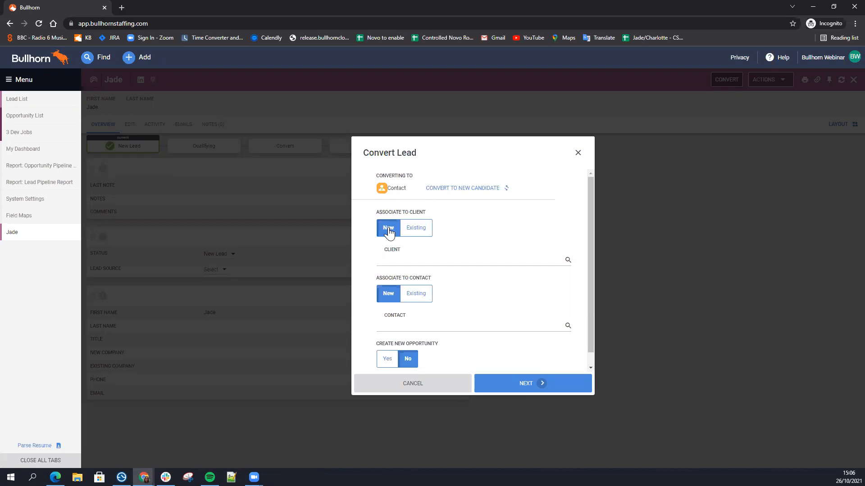
left_click(417, 232)
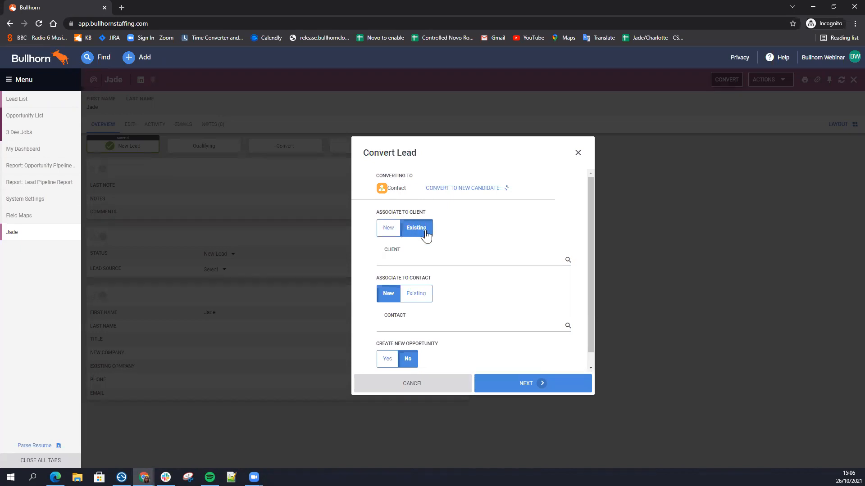
left_click(402, 265)
type("Test")
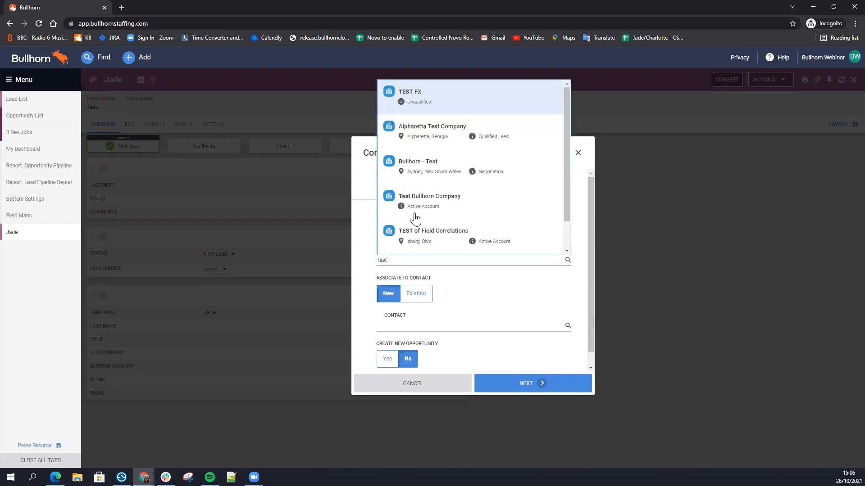
left_click(421, 198)
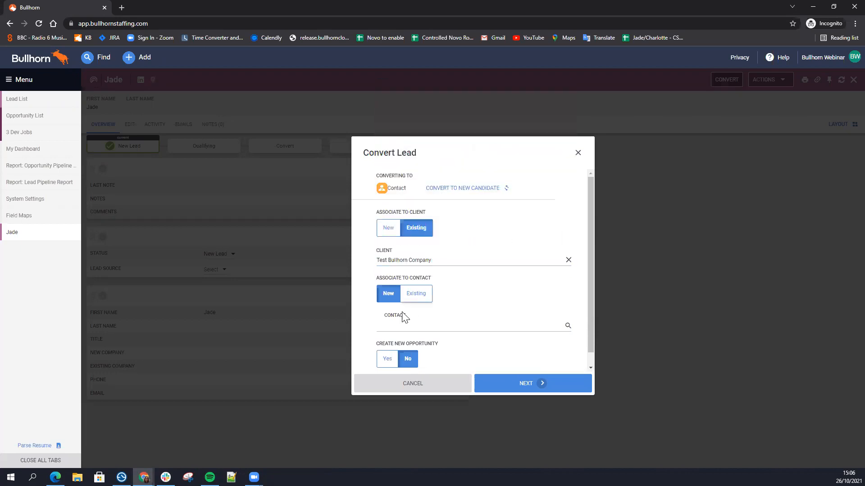
left_click(568, 261)
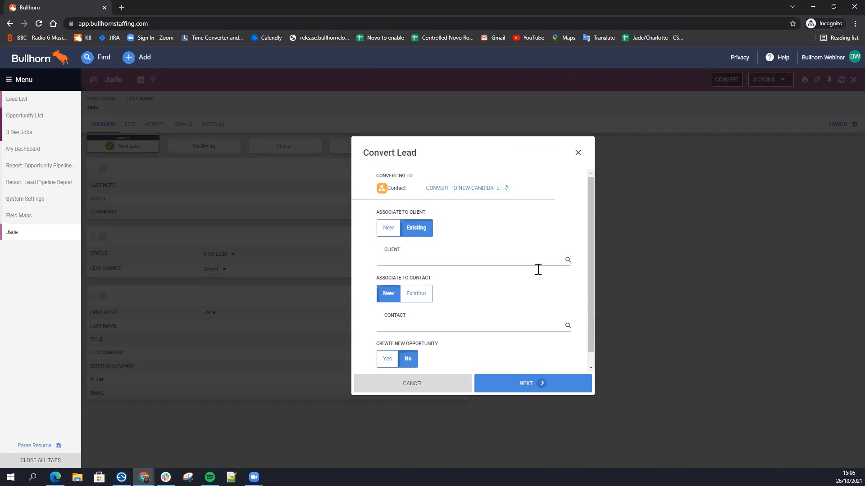
Step: Continue the lead conversion to the new client form and close the form without saving
scroll(423, 312, "down", 1)
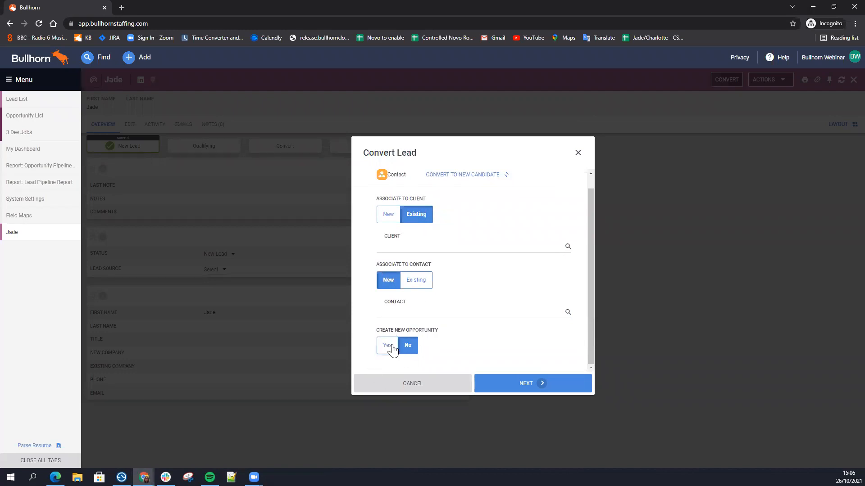
scroll(411, 328, "up", 1)
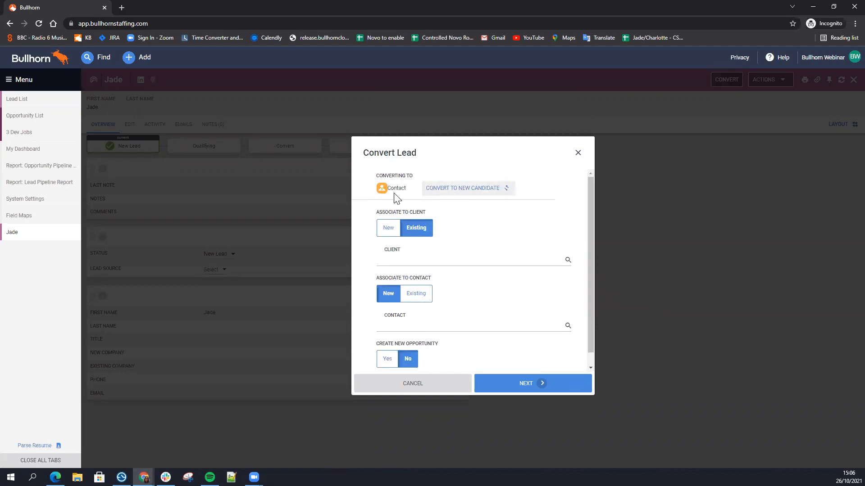
left_click(525, 384)
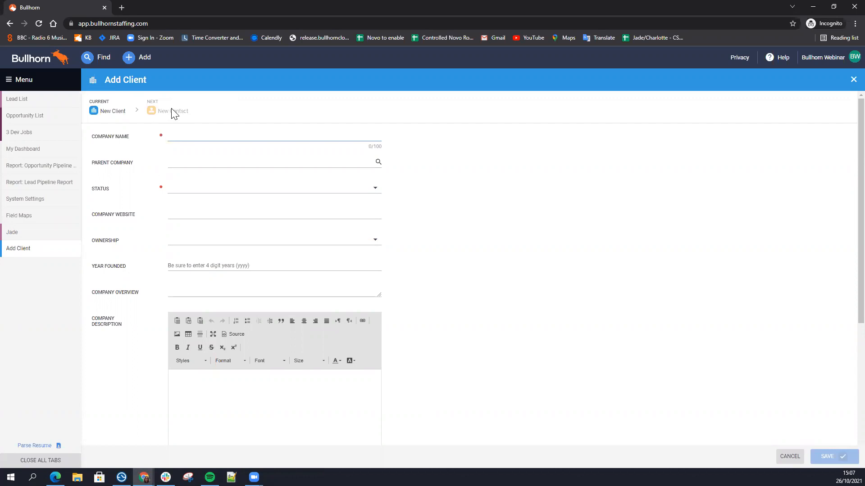
left_click(70, 251)
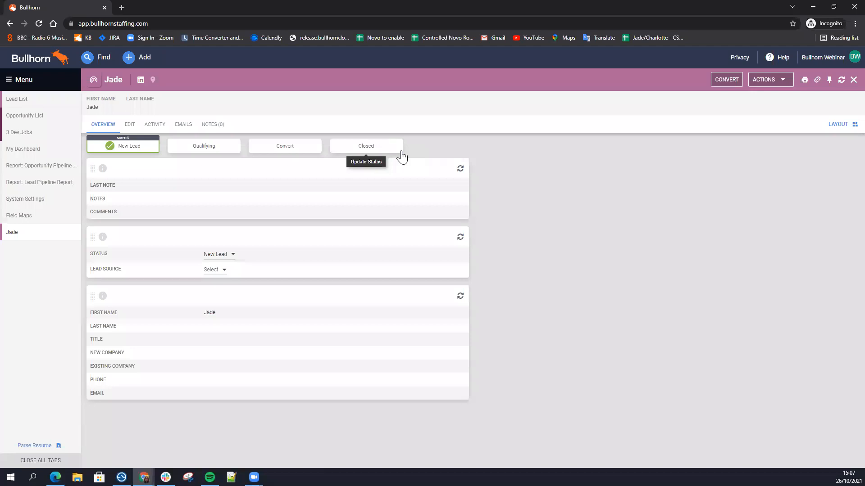
Step: Open the opportunity list and start adding a new opportunity
left_click(20, 88)
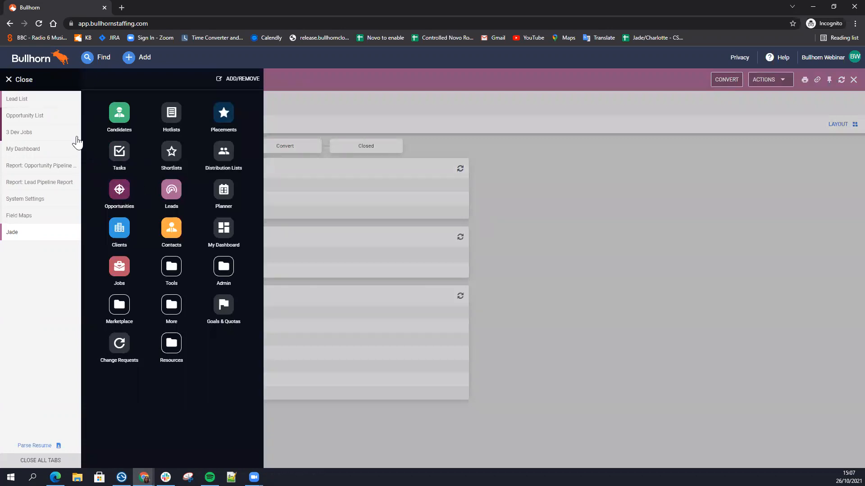
left_click(47, 116)
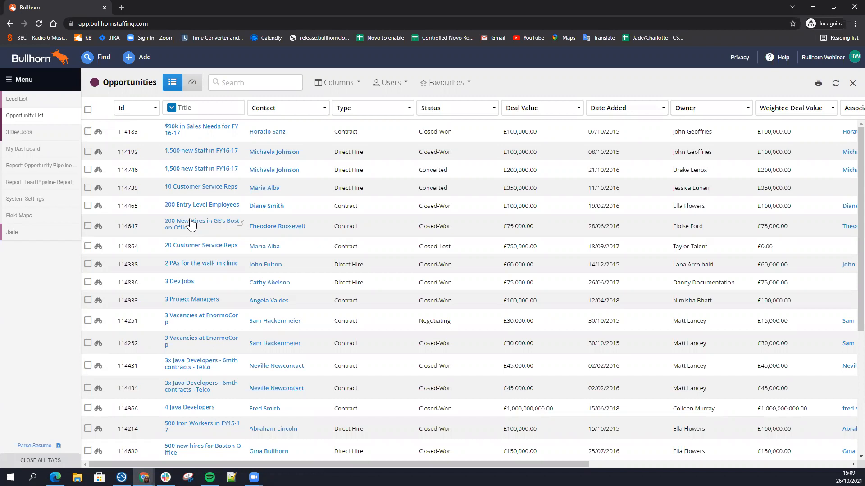
left_click(142, 55)
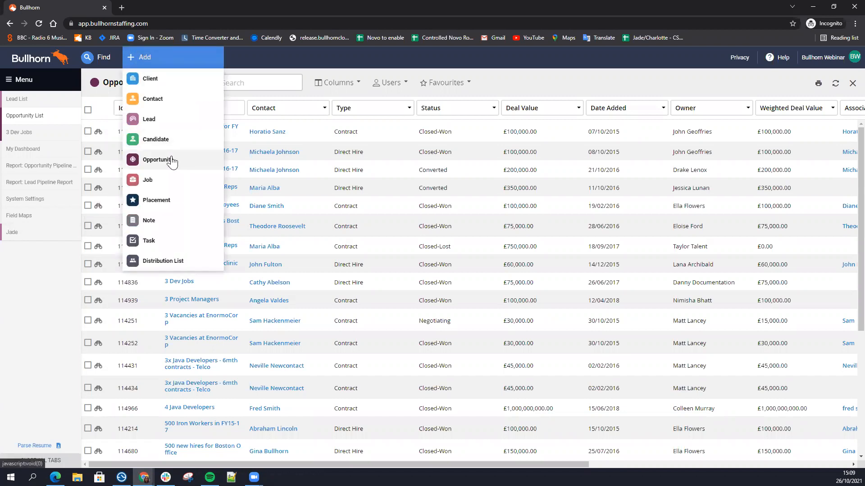
left_click(172, 161)
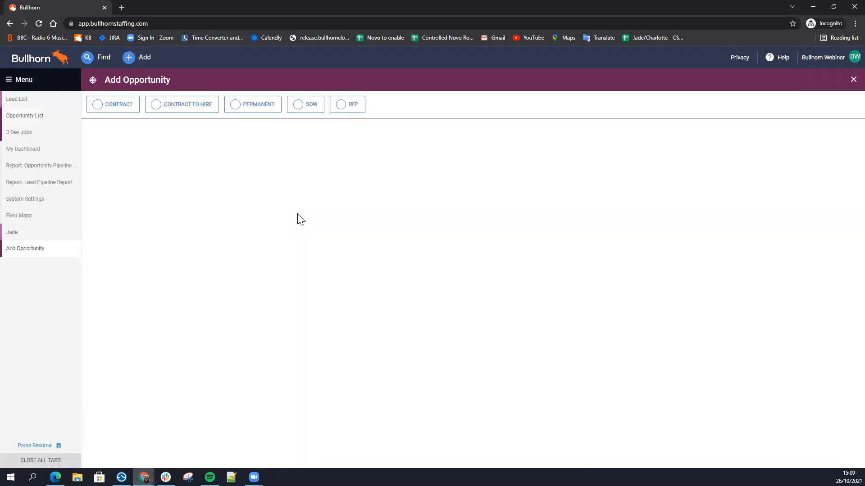
Step: Go through the opportunity types Contract, Contract to Hire, Permanent, SOW and RFP
left_click(184, 110)
left_click(128, 111)
left_click(155, 111)
left_click(242, 111)
left_click(306, 108)
left_click(343, 109)
left_click(305, 109)
left_click(207, 110)
left_click(118, 110)
left_click(207, 109)
left_click(305, 110)
left_click(341, 111)
left_click(180, 111)
left_click(112, 114)
left_click(160, 109)
left_click(235, 112)
left_click(304, 112)
left_click(344, 114)
left_click(304, 113)
left_click(246, 113)
Step: Choose Contract as the opportunity type and set its company to Bullhorn - Test
left_click(120, 112)
left_click(120, 112)
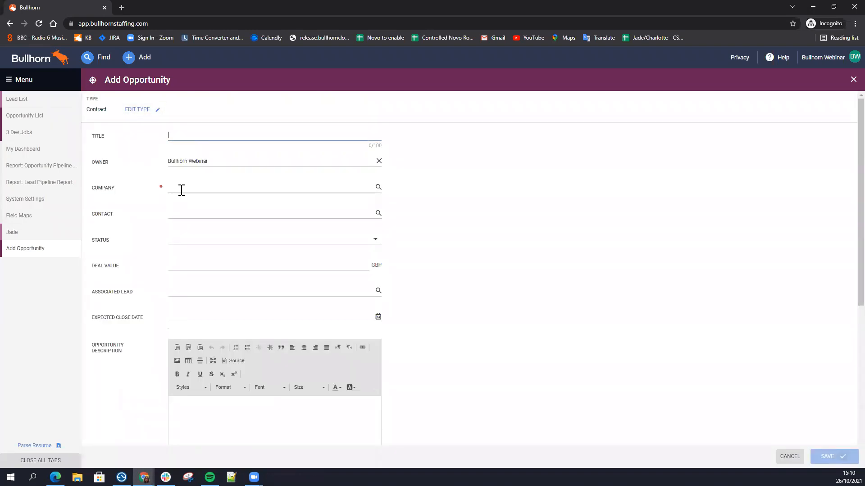
scroll(147, 210, "down", 6)
scroll(147, 210, "up", 6)
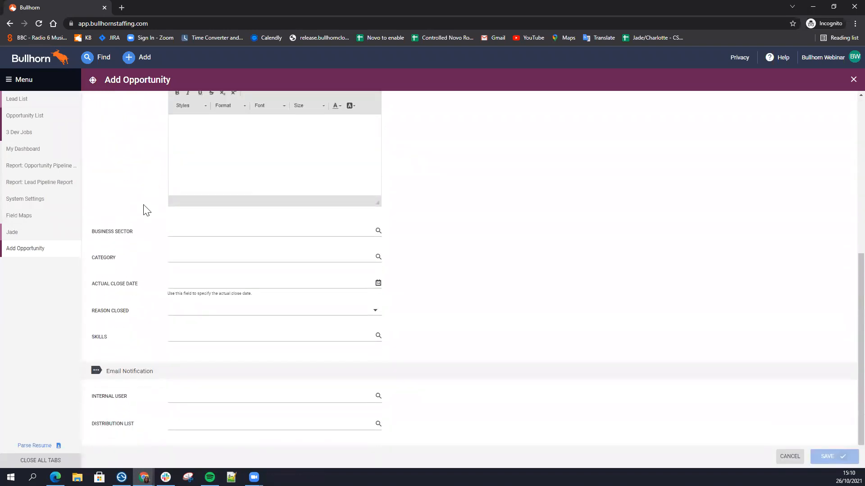
left_click(186, 187)
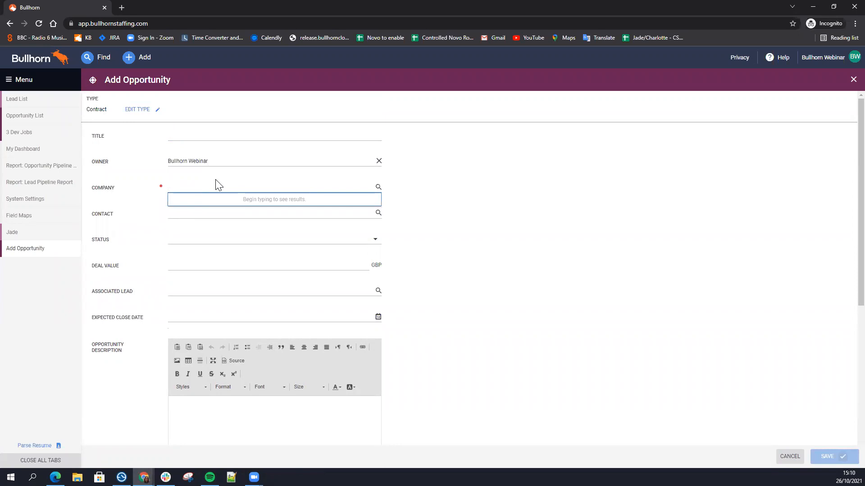
type("Test")
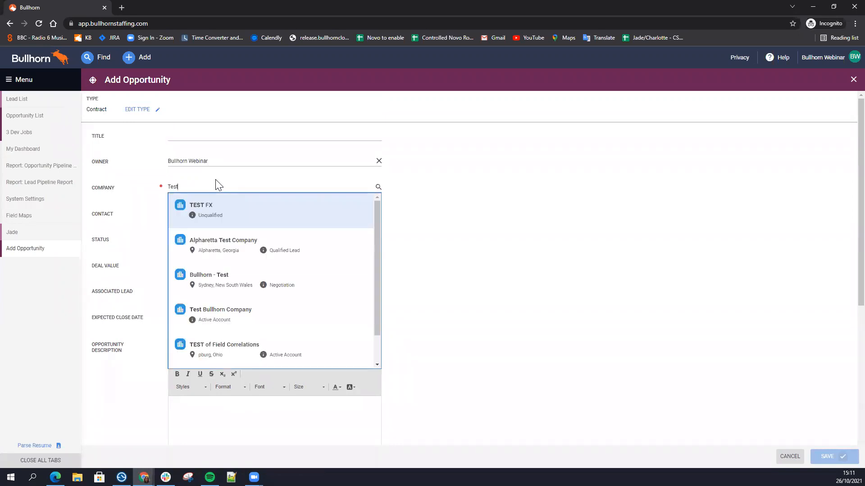
left_click(226, 283)
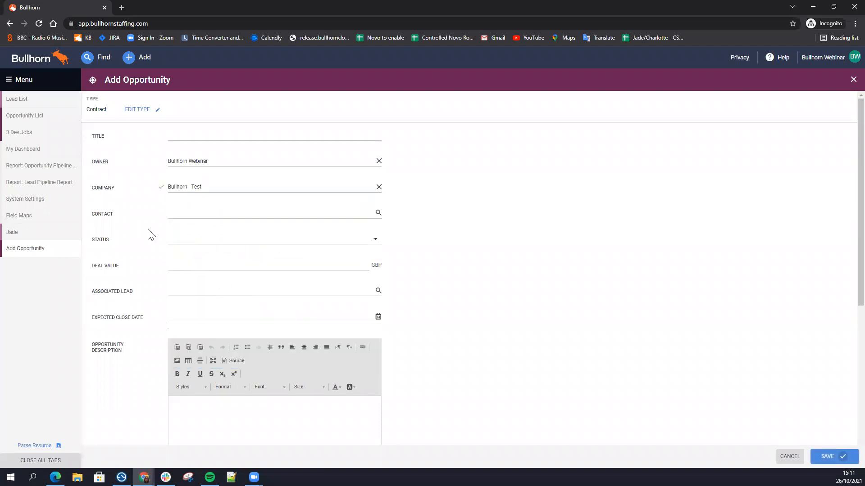
Step: Title the opportunity with the lead's first name followed by "Test" and save it
left_click(173, 137)
type("Jade Tes")
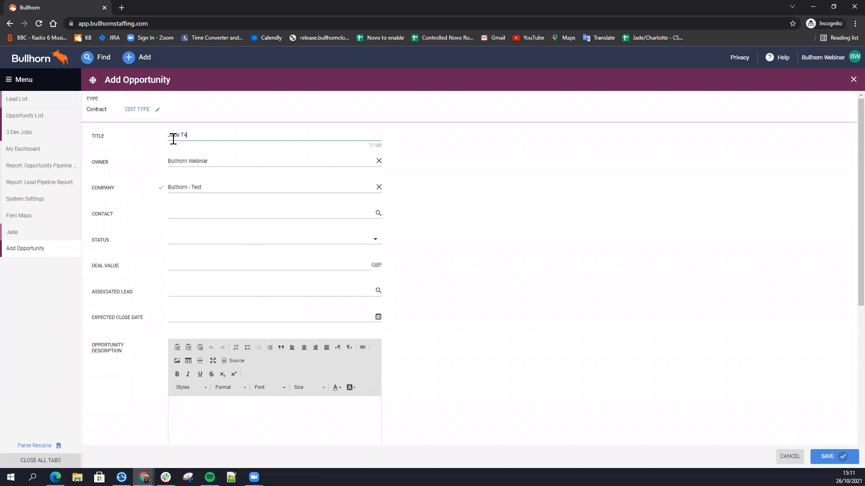
type("t")
scroll(165, 239, "down", 1)
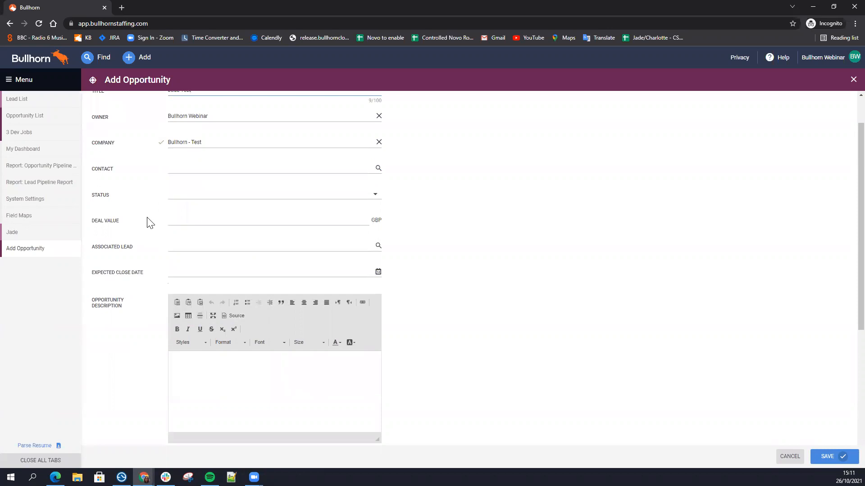
left_click_drag(127, 227, 94, 225)
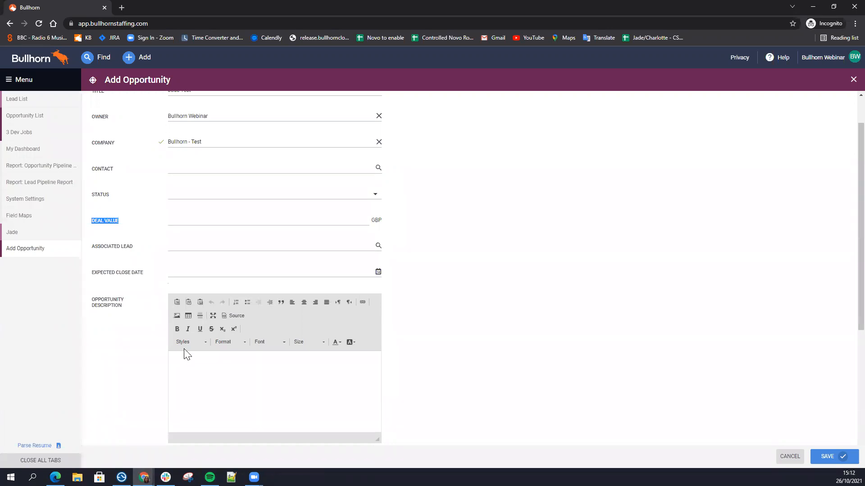
left_click(454, 256)
scroll(454, 255, "down", 1)
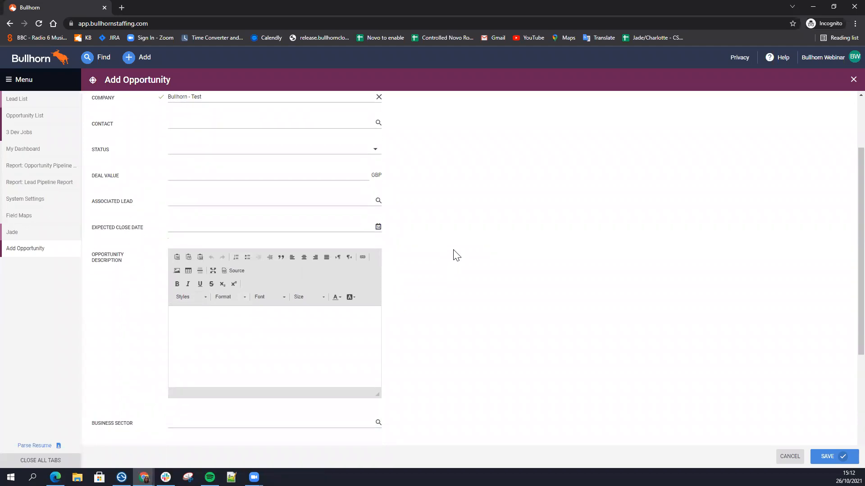
scroll(454, 255, "up", 2)
left_click(828, 456)
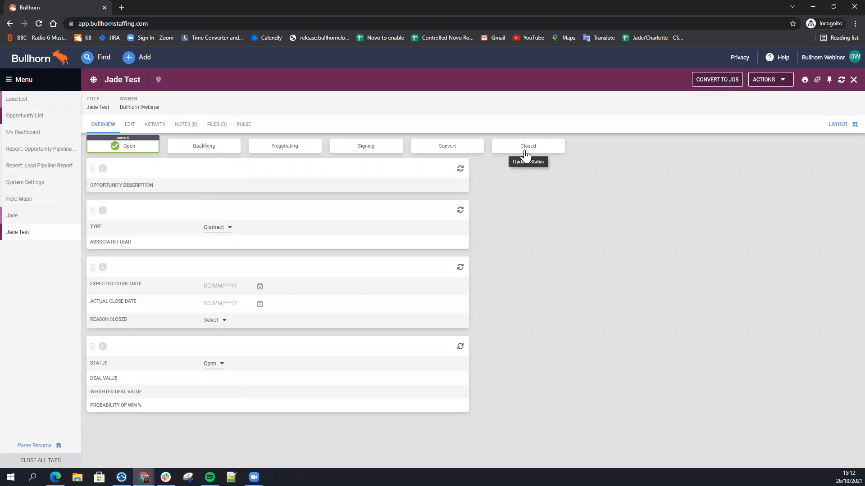
Step: Examine the value list of the Opportunity status field in the field mappings
mouse_move(134, 154)
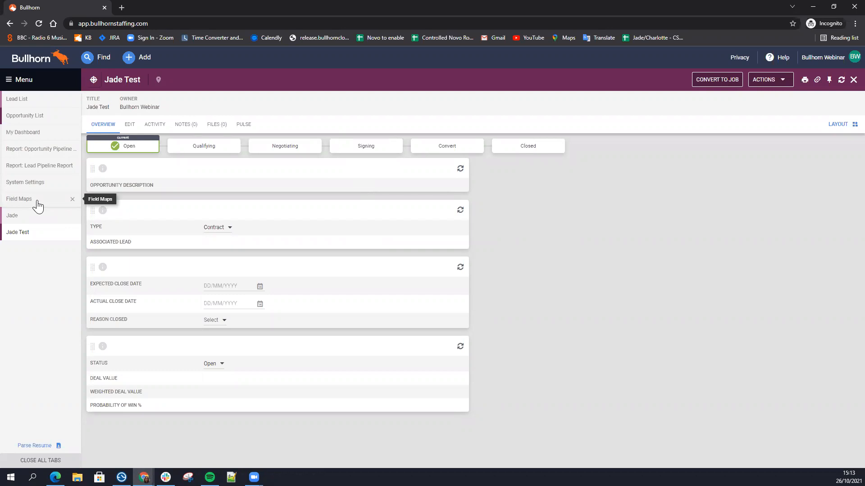
left_click(21, 81)
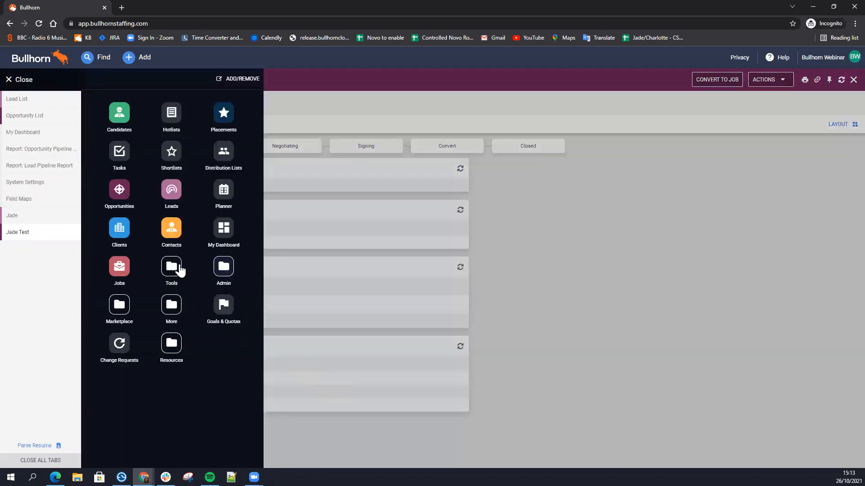
left_click(36, 198)
scroll(288, 311, "down", 1)
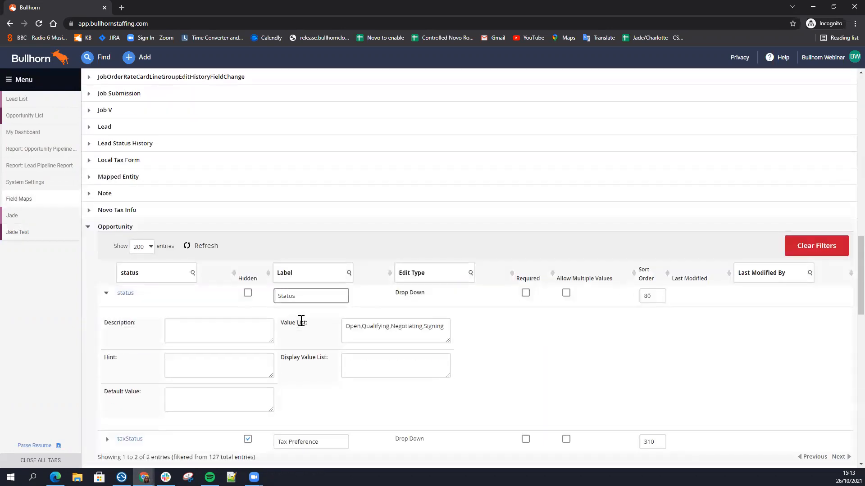
left_click(386, 328)
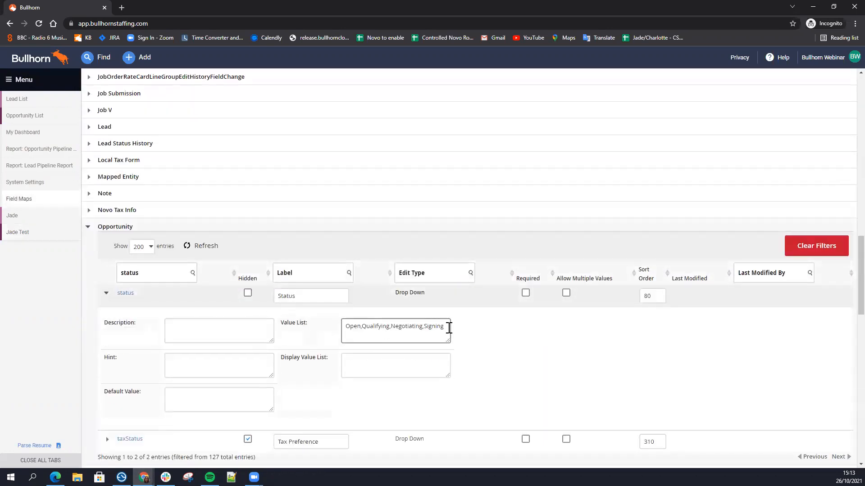
left_click_drag(448, 327, 343, 327)
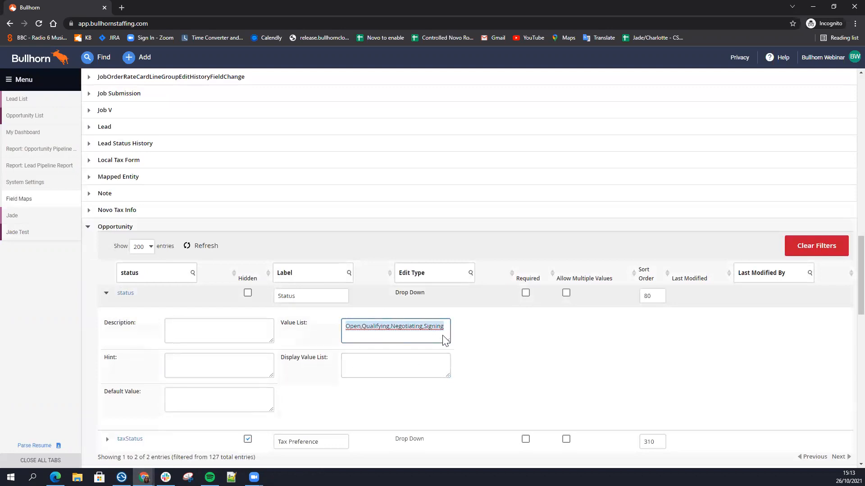
left_click(378, 328)
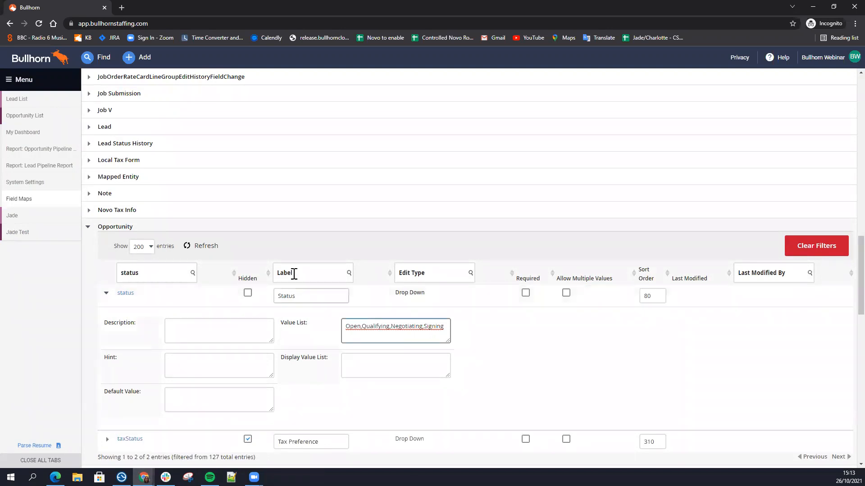
Step: Examine the opportunityWorkflowSteps system setting and compare its value with the status field's value list in the field mappings
left_click(25, 182)
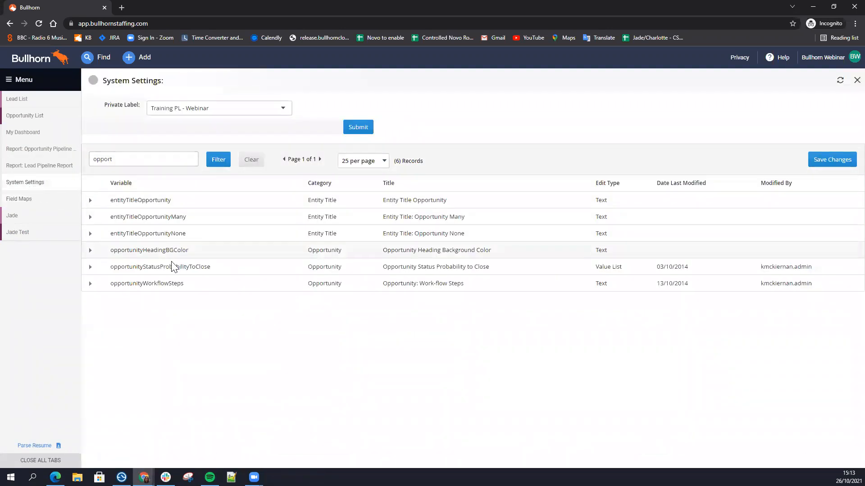
left_click_drag(203, 285, 90, 291)
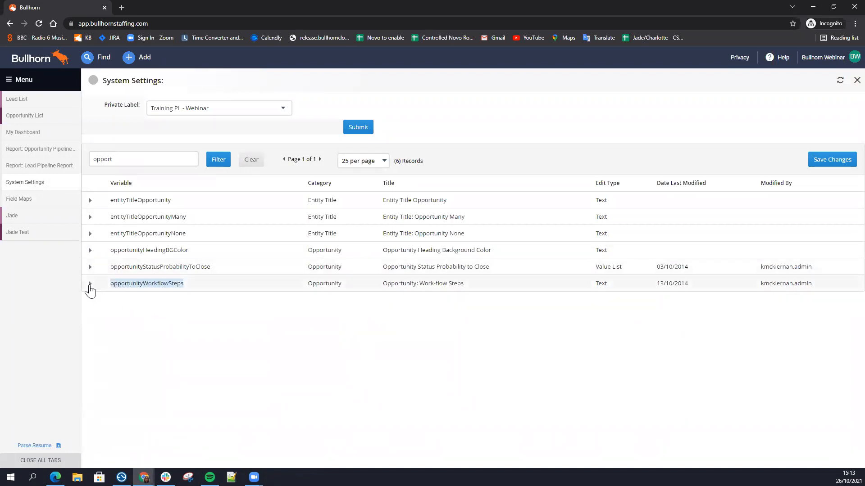
left_click(90, 284)
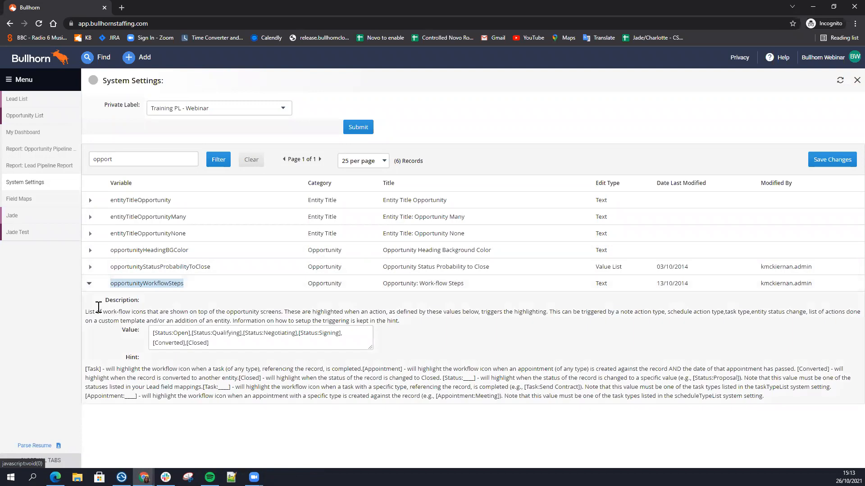
left_click(202, 341)
left_click_drag(202, 342, 150, 333)
left_click(243, 346)
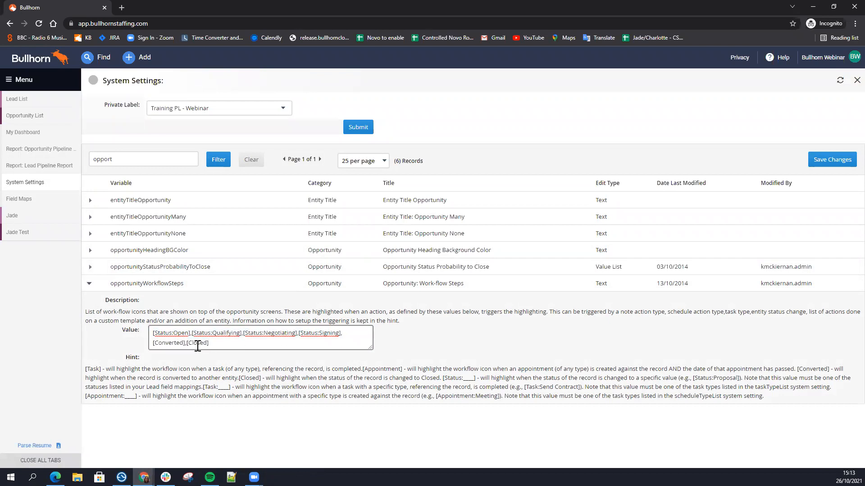
left_click_drag(210, 343, 153, 346)
left_click(234, 343)
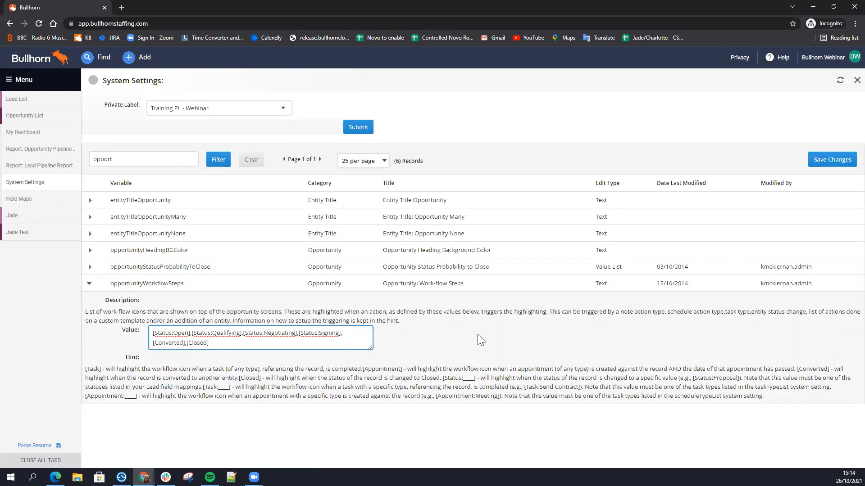
left_click_drag(343, 333, 154, 333)
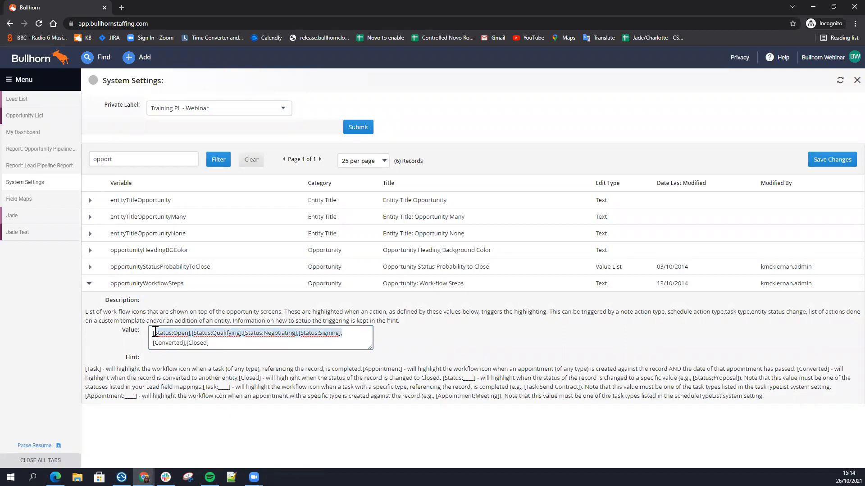
left_click(278, 343)
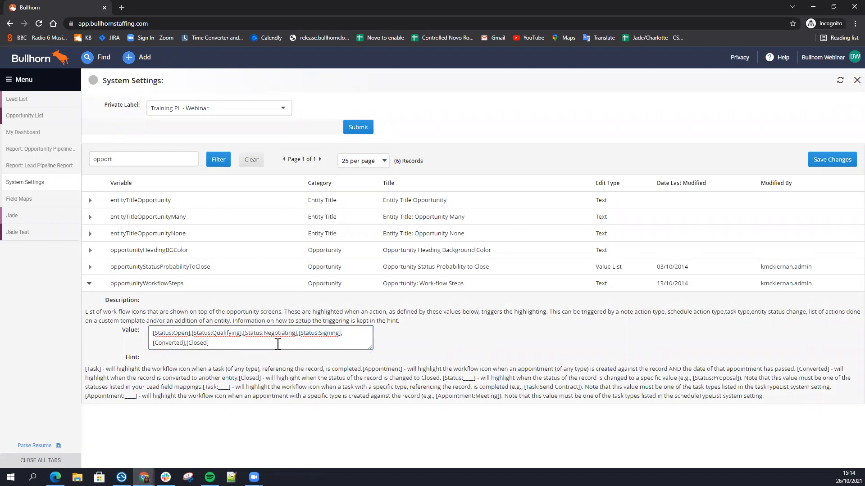
left_click(28, 199)
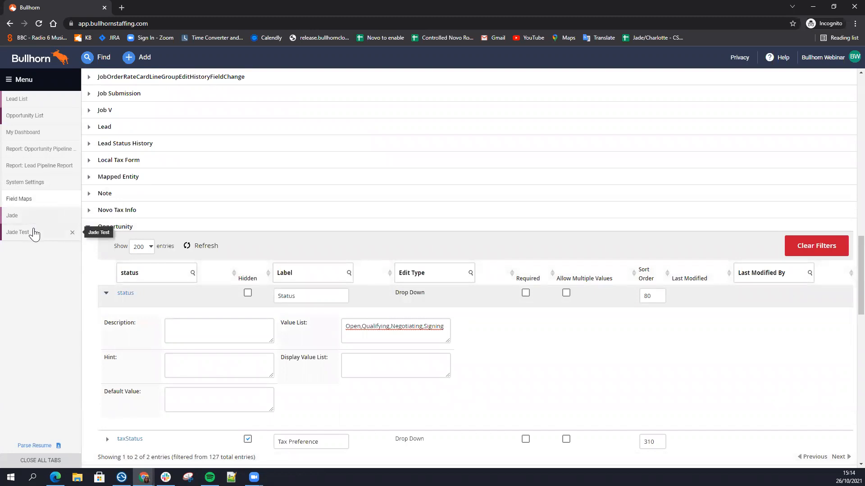
Step: Set the test opportunity's deal value to 10000 and save the record
left_click(18, 232)
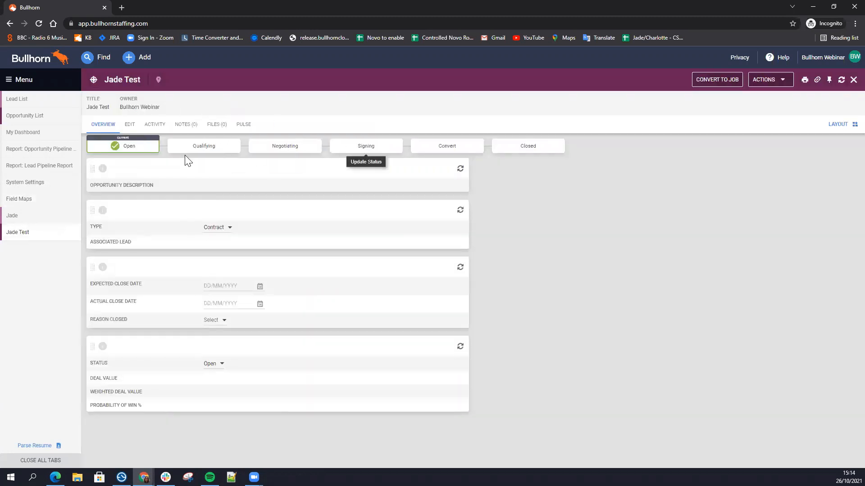
mouse_move(131, 151)
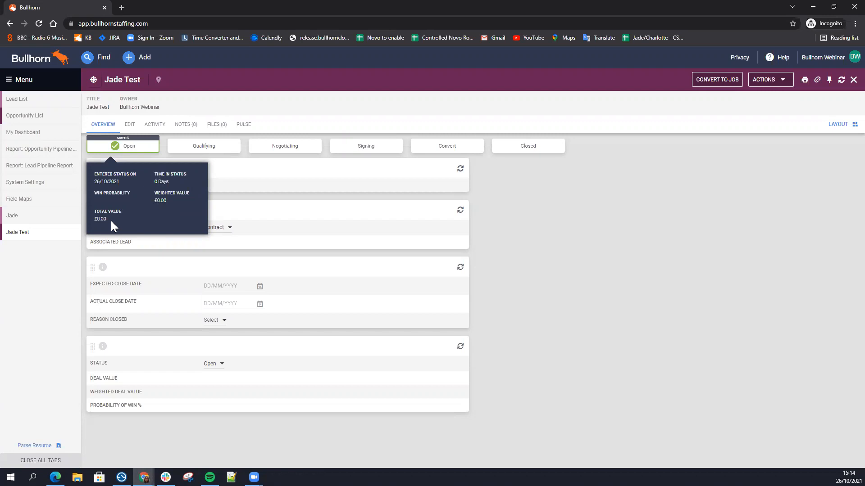
left_click(129, 124)
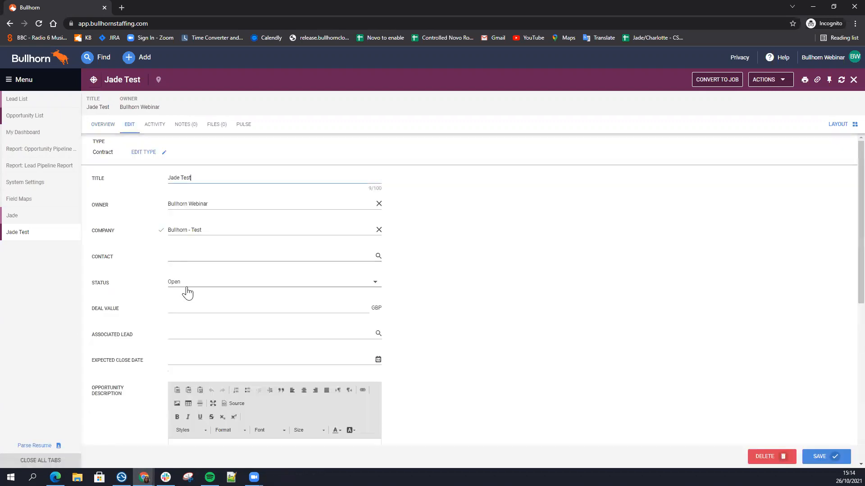
left_click(187, 306)
type("10000")
left_click(830, 458)
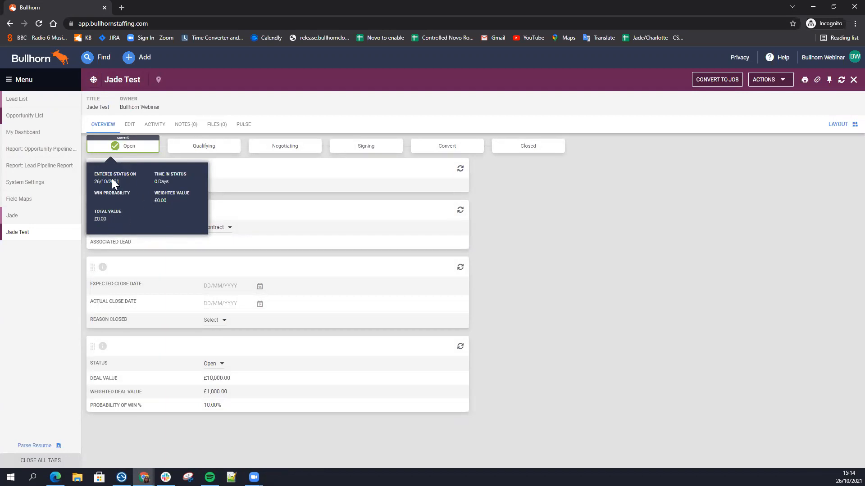
Step: Examine the value of the opportunityStatusProbabilityToClose system setting
left_click(28, 188)
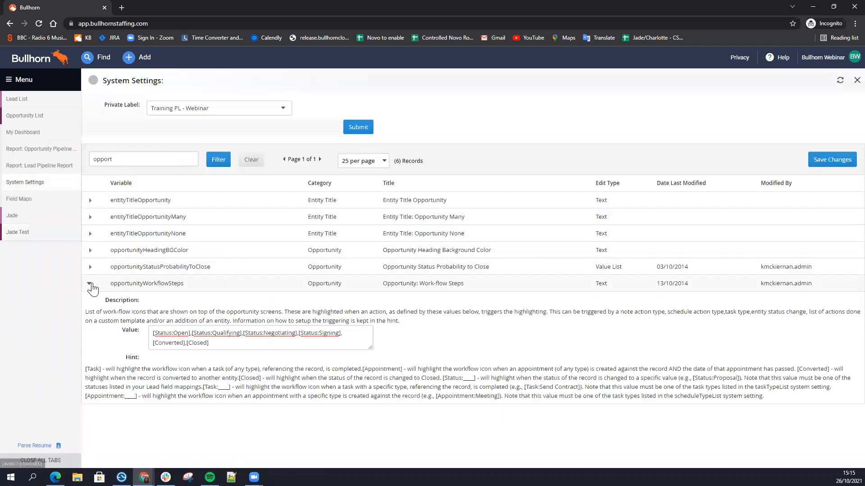
left_click(89, 283)
left_click(119, 268)
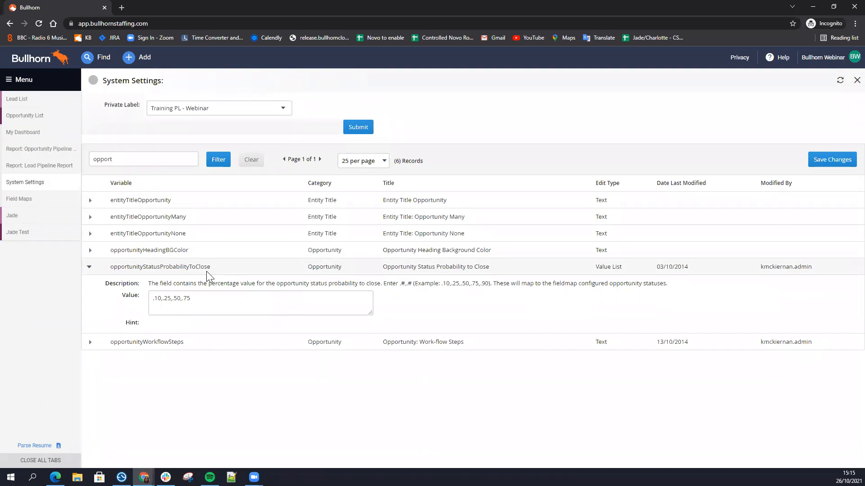
left_click(190, 295)
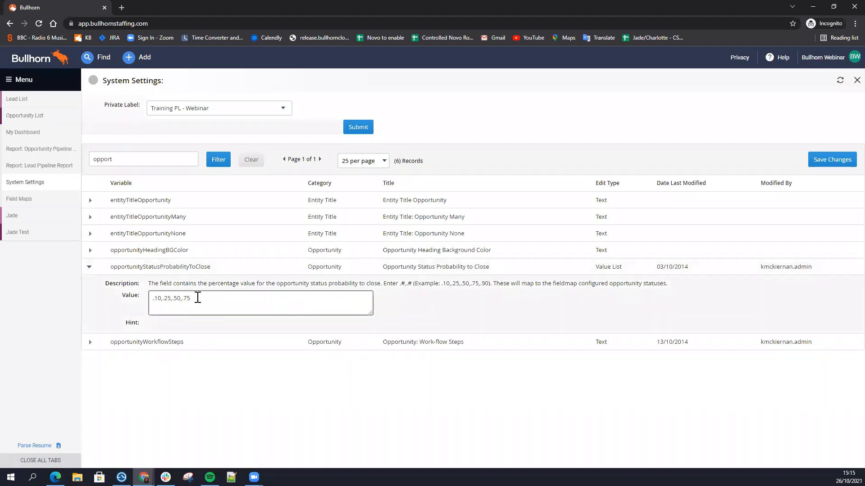
left_click_drag(193, 300, 152, 298)
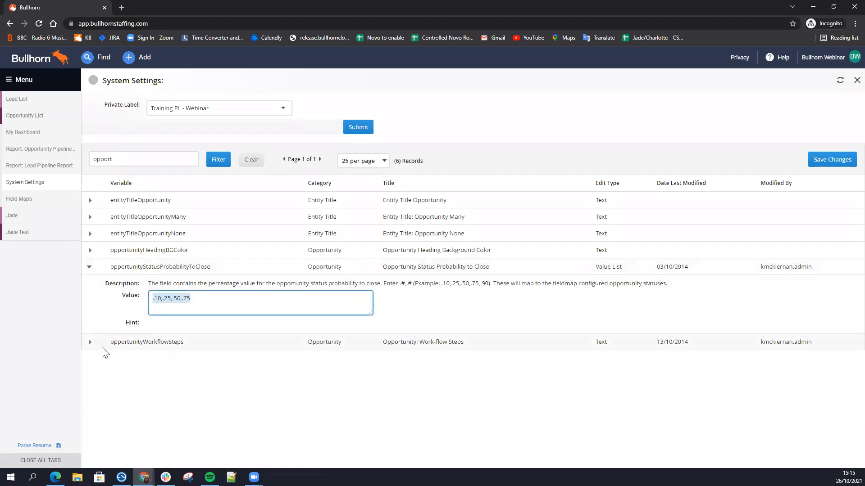
Step: Compare the statuses in opportunityWorkflowSteps with the percentages in opportunityStatusProbabilityToClose
left_click(90, 344)
left_click(309, 396)
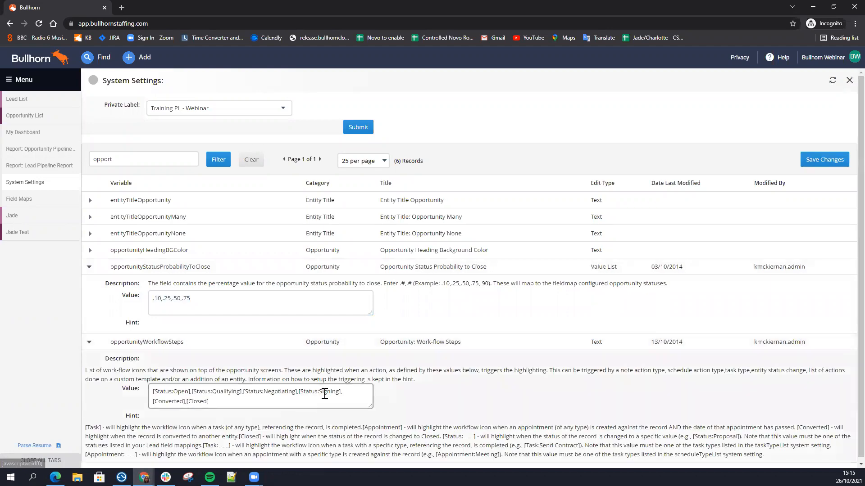
left_click_drag(341, 392, 153, 391)
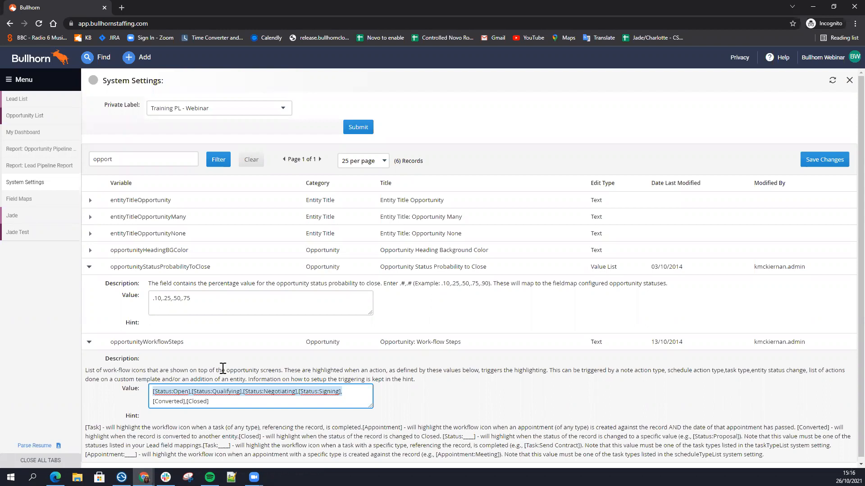
left_click_drag(196, 305, 134, 305)
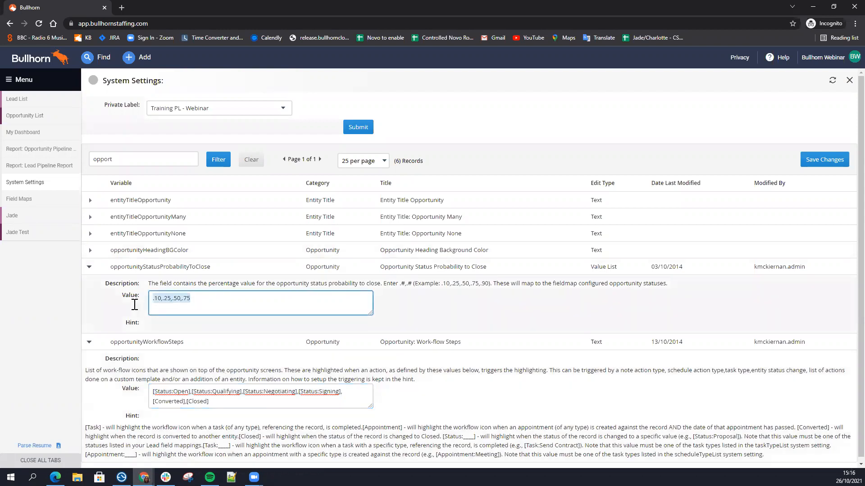
left_click(166, 298)
triple_click(167, 298)
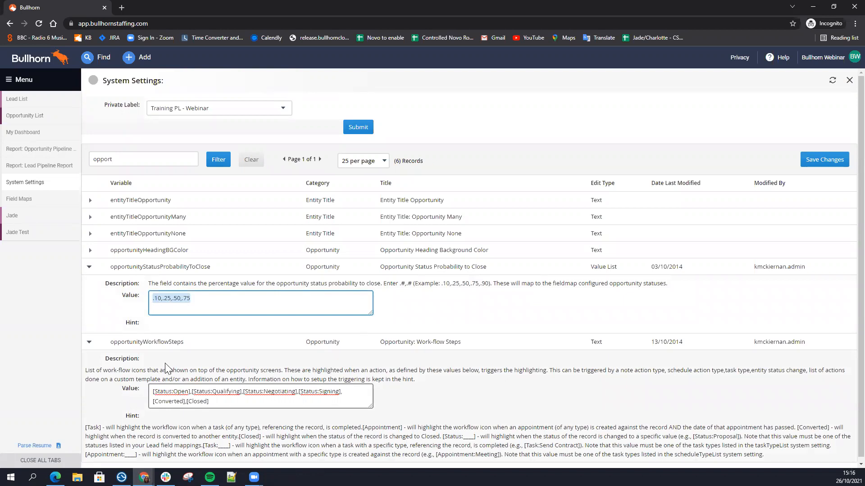
Step: Set the test opportunity's status to Qualifying, refresh the record and check the Open and Qualifying stage details
left_click(19, 234)
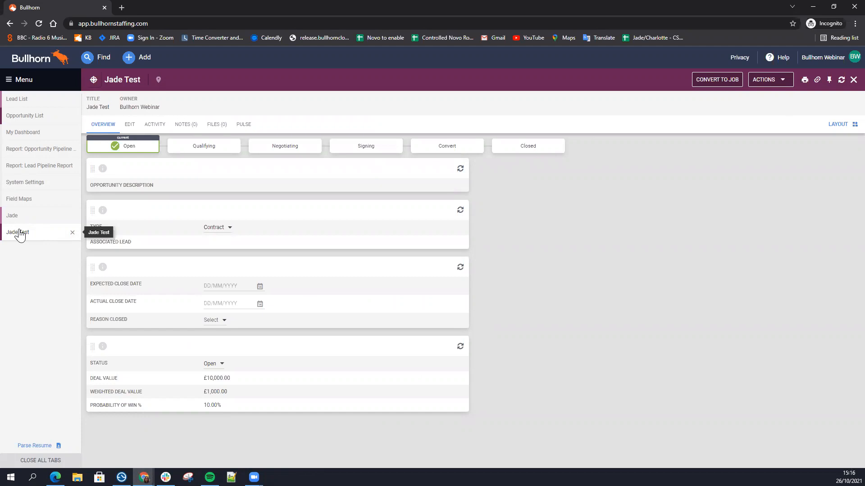
mouse_move(135, 152)
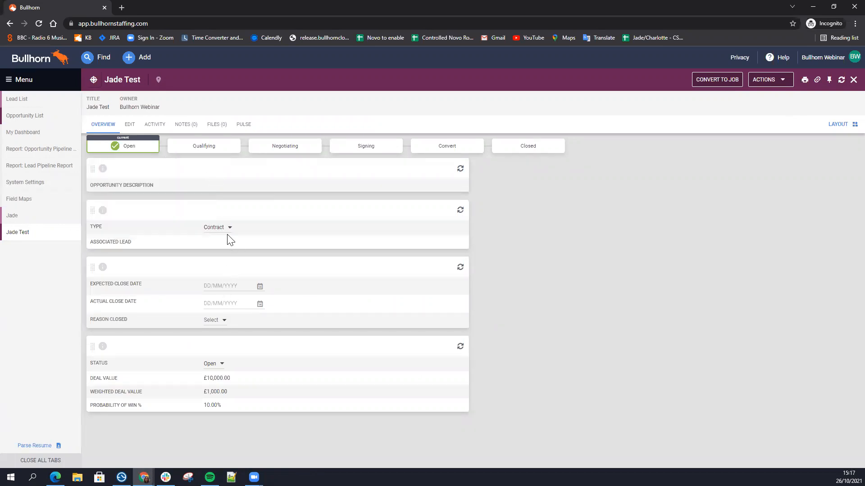
left_click(216, 365)
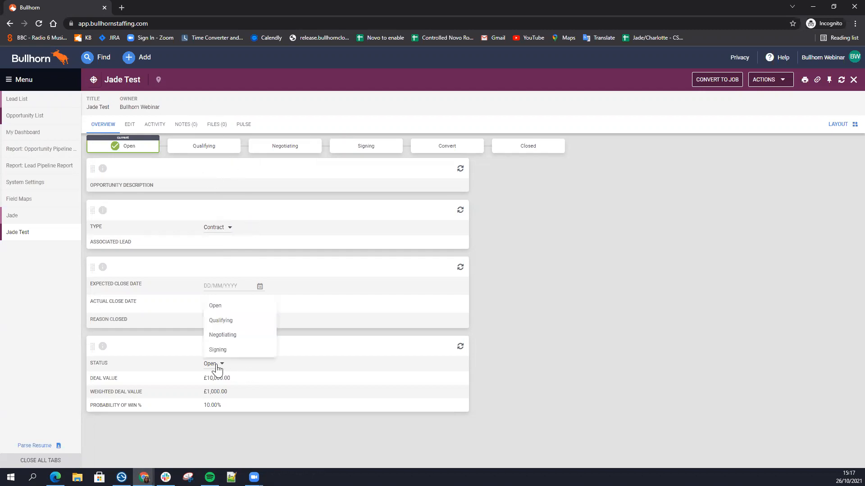
left_click(226, 324)
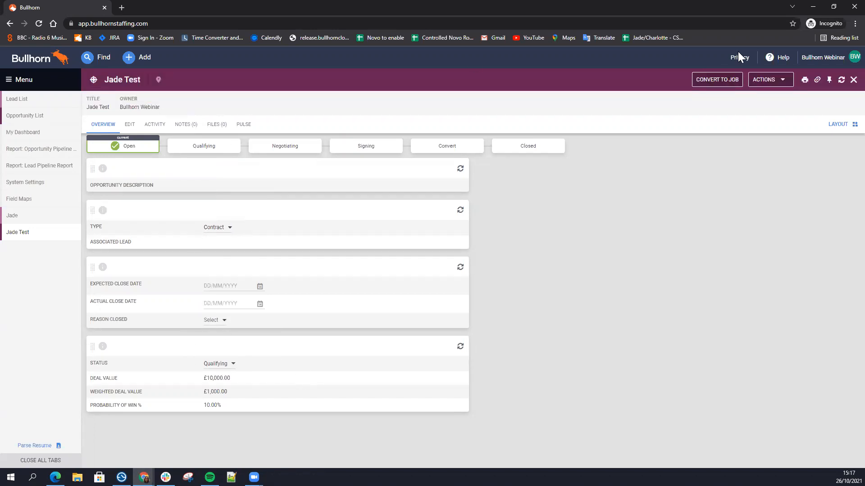
left_click(840, 80)
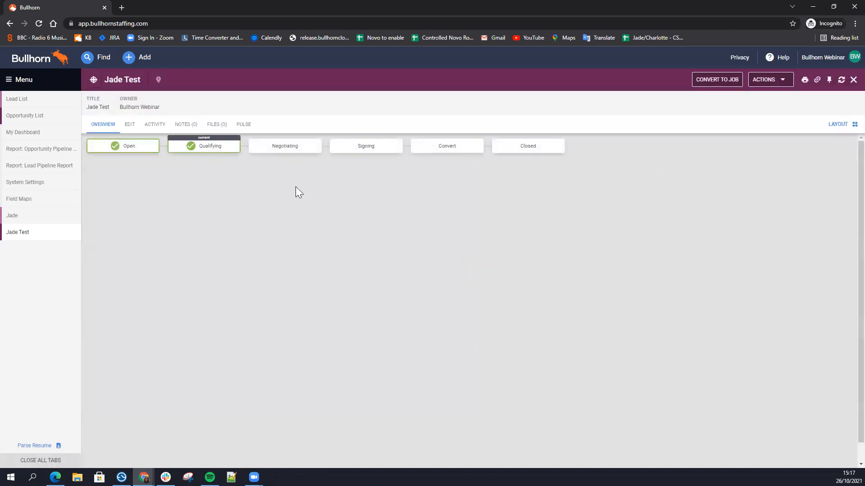
mouse_move(126, 151)
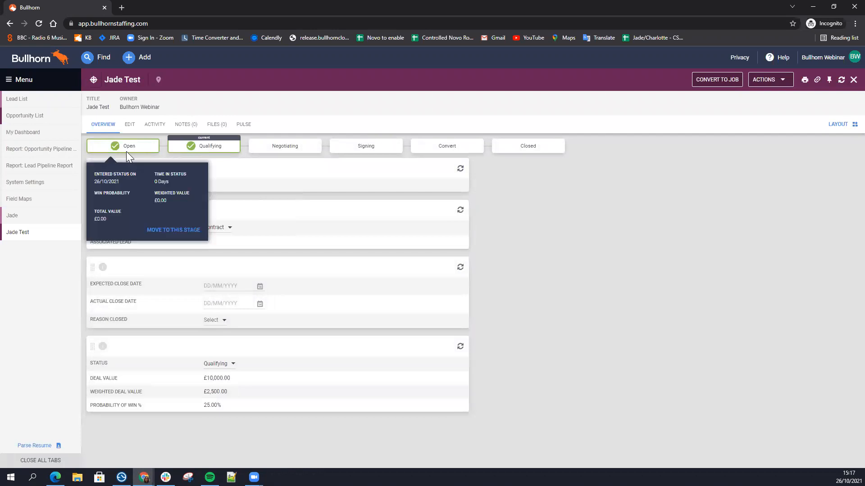
mouse_move(203, 153)
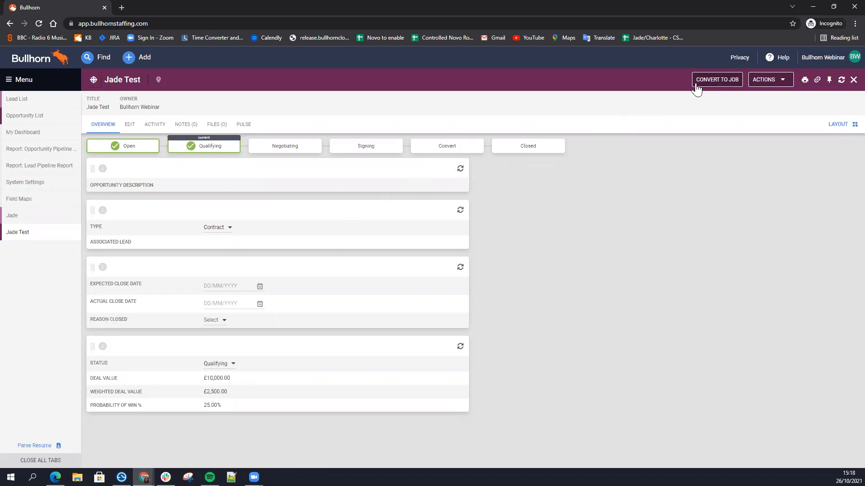
Step: Start converting the opportunity to a job and check the client company carried over to the new job form
left_click(718, 81)
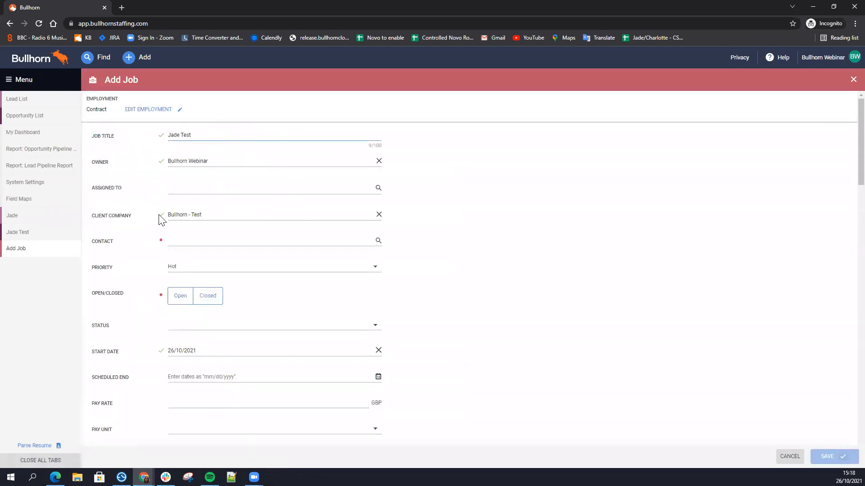
left_click(209, 215)
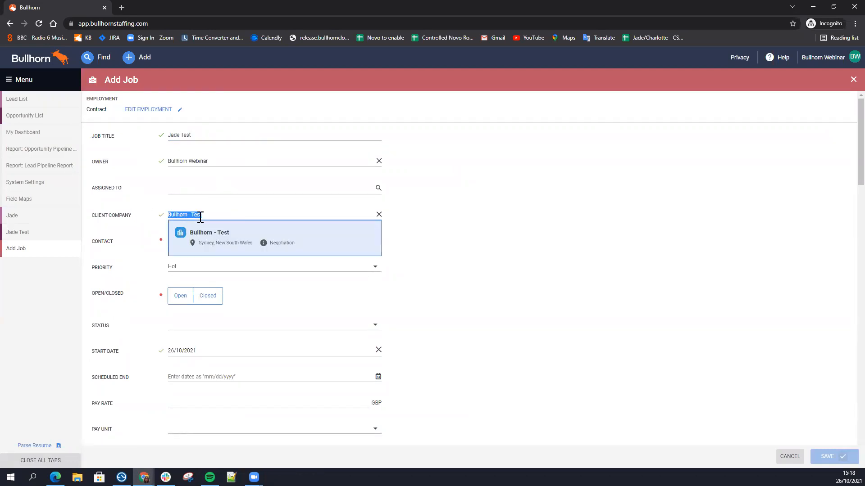
left_click(140, 217)
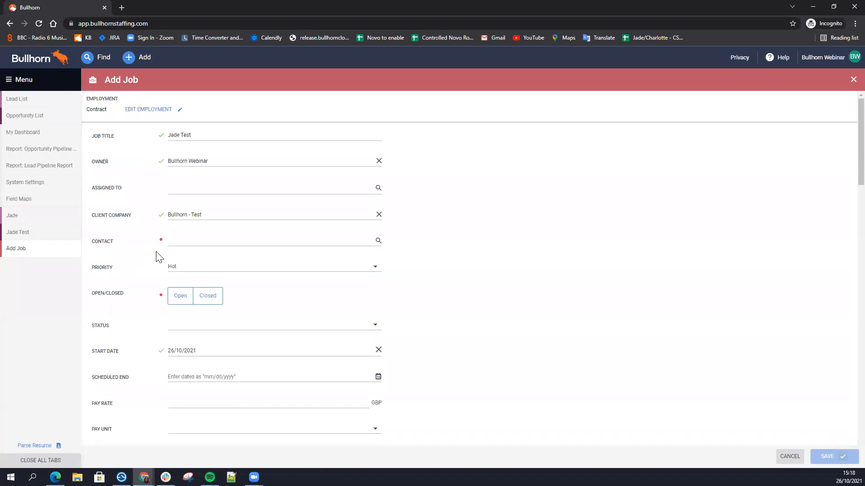
Step: Discard the new job form, restart the conversion from the opportunity's Convert stage, and close that job form unsaved as well
left_click(73, 250)
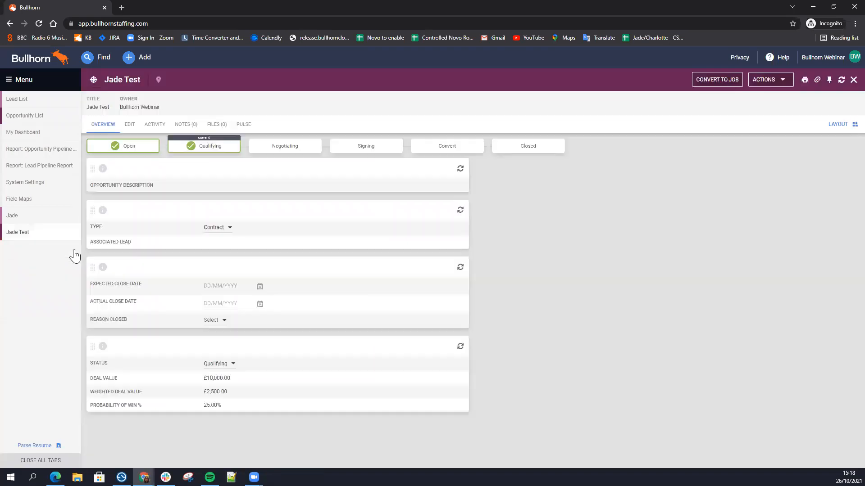
left_click(431, 148)
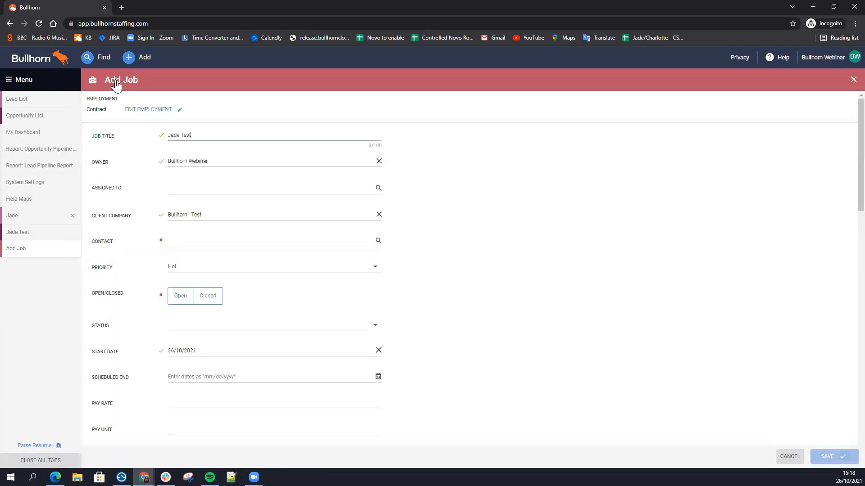
left_click(43, 237)
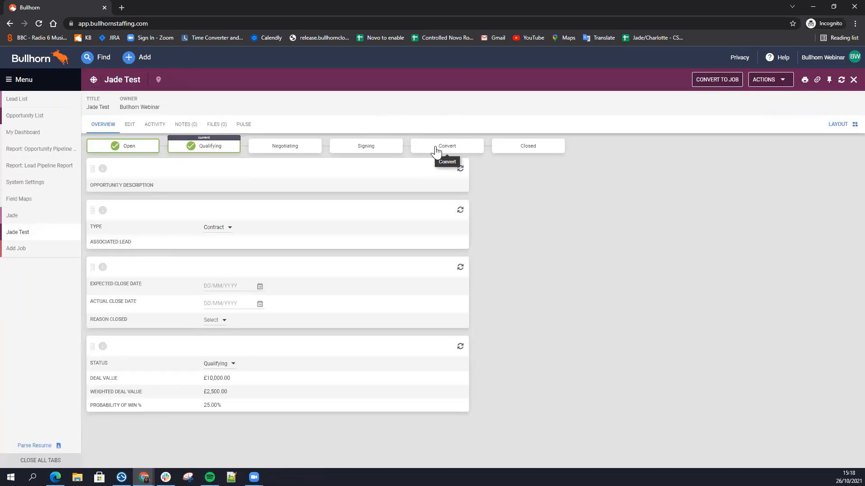
left_click(71, 250)
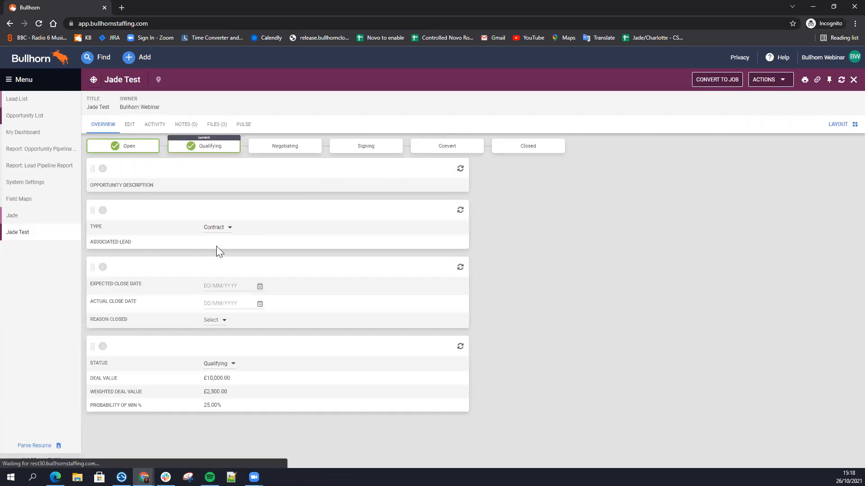
Step: Start moving the test opportunity to Closed and compare the closing reasons offered for a won and a lost outcome
left_click(524, 150)
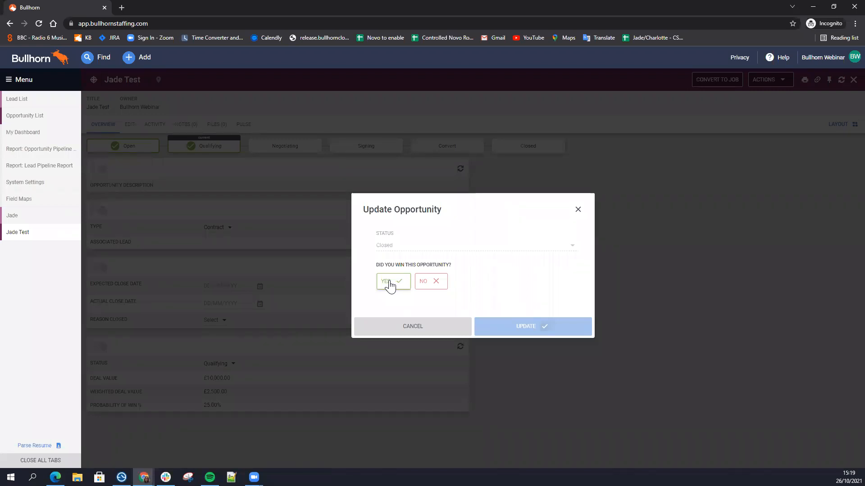
left_click(390, 285)
left_click(405, 299)
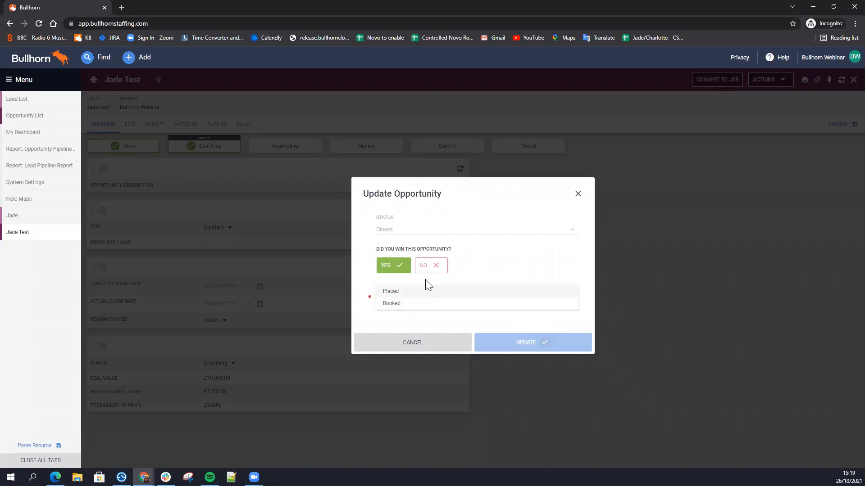
left_click(429, 272)
left_click(417, 302)
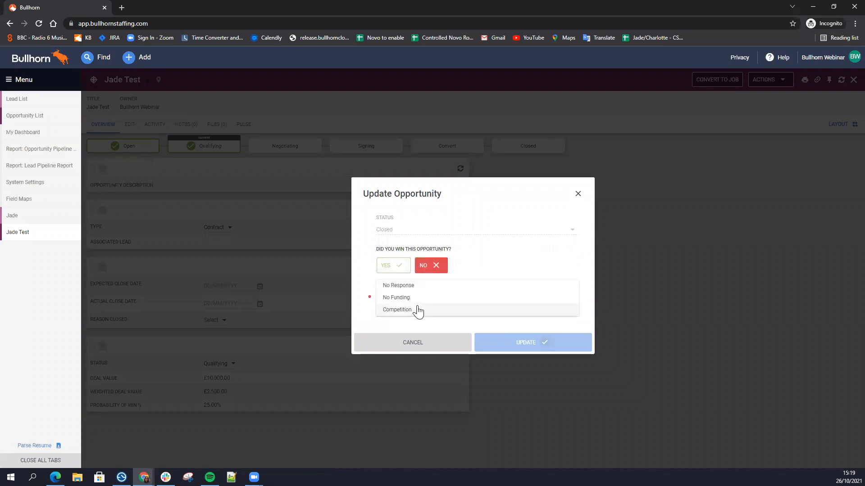
left_click(470, 272)
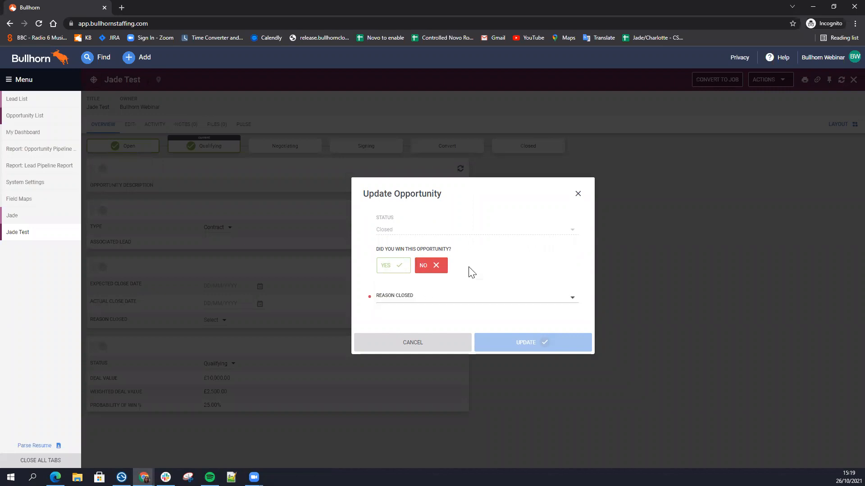
left_click(434, 300)
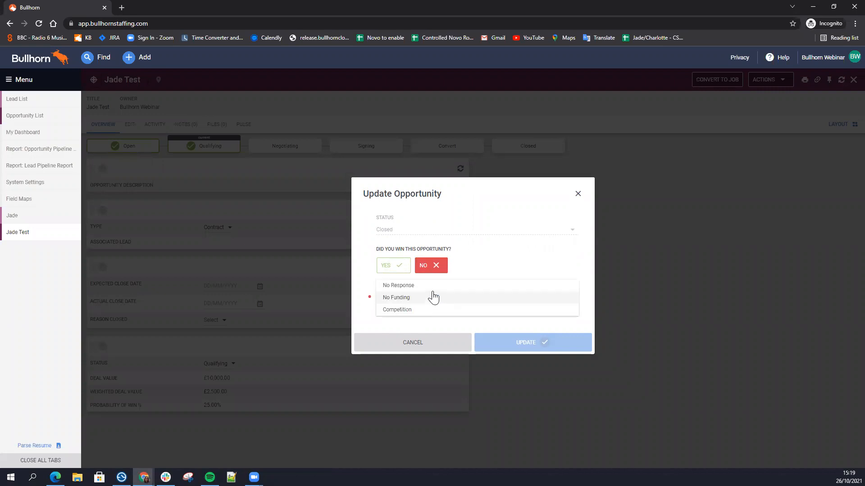
left_click(400, 268)
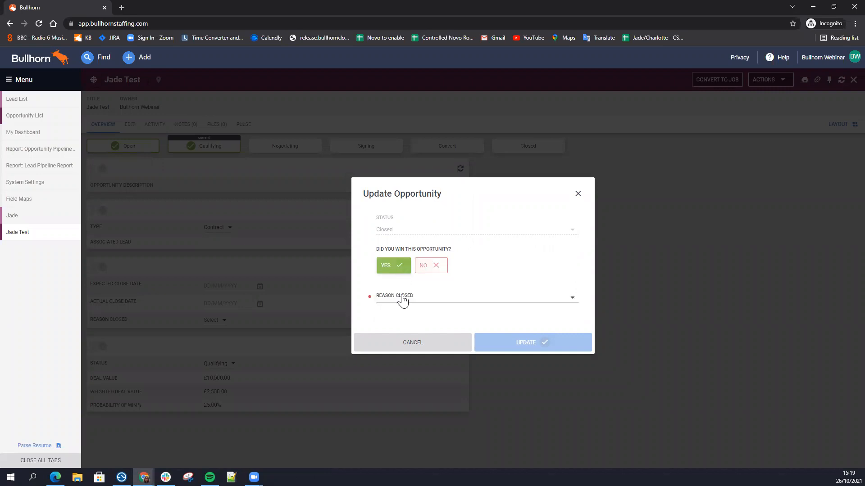
left_click(402, 301)
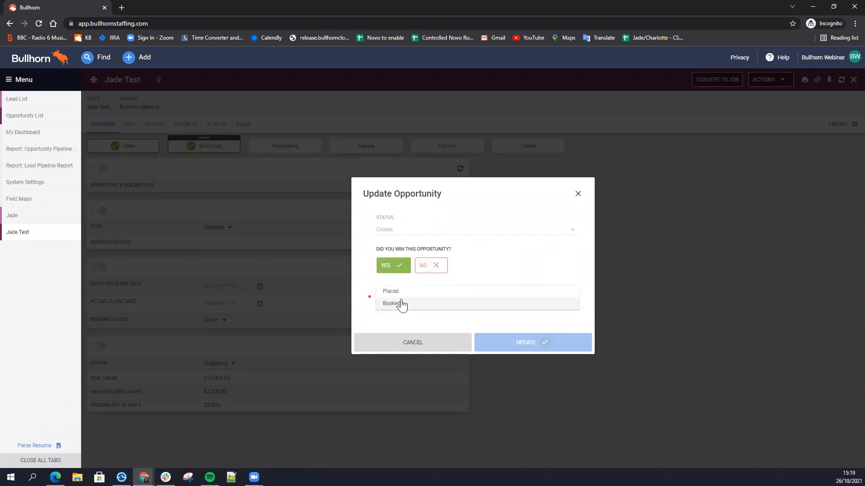
left_click(432, 266)
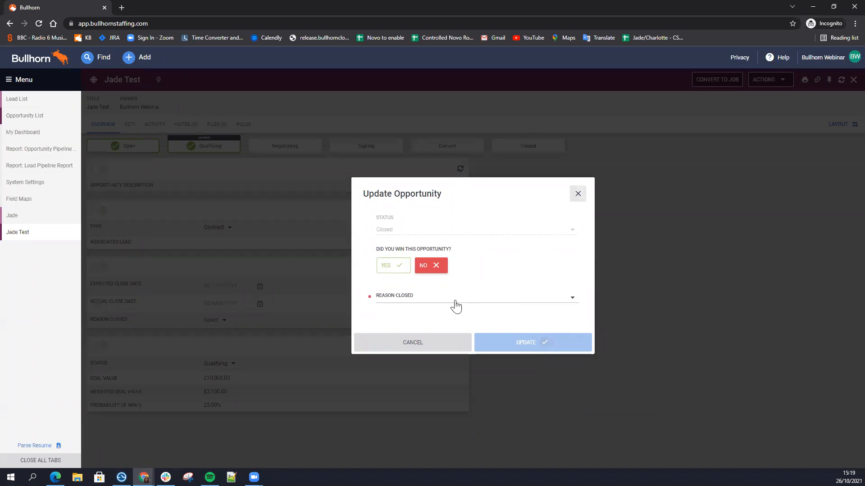
Step: Close the opportunity as won with the reason Placed and apply the update
left_click(399, 275)
left_click(396, 299)
left_click(392, 289)
left_click(514, 348)
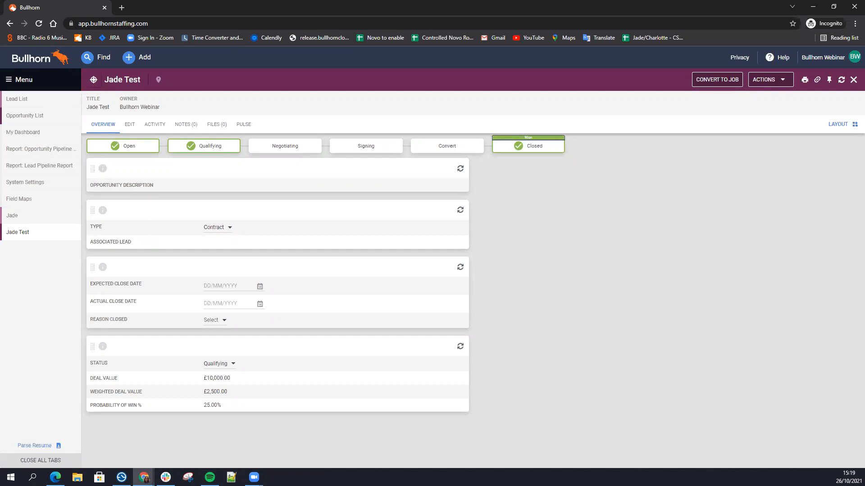
Step: Switch to My Dashboard and review the lead and opportunity cards that can be added, leaving the selection without adding any
left_click(24, 141)
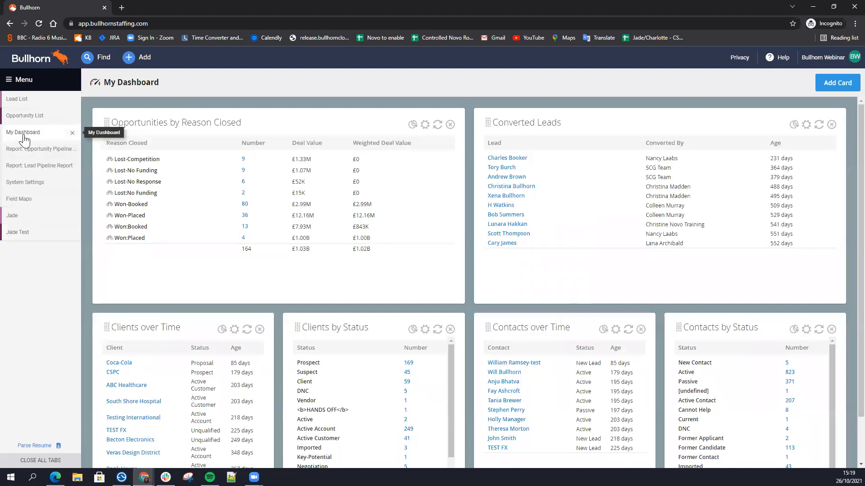
left_click(821, 88)
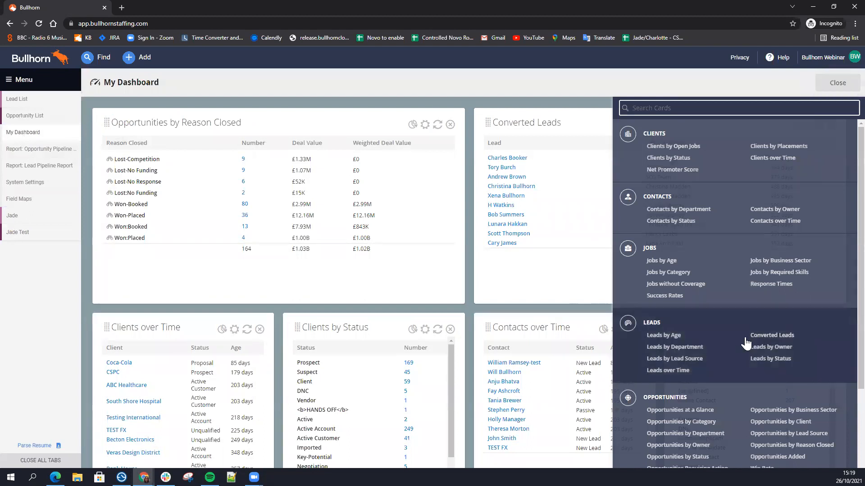
scroll(696, 353, "down", 2)
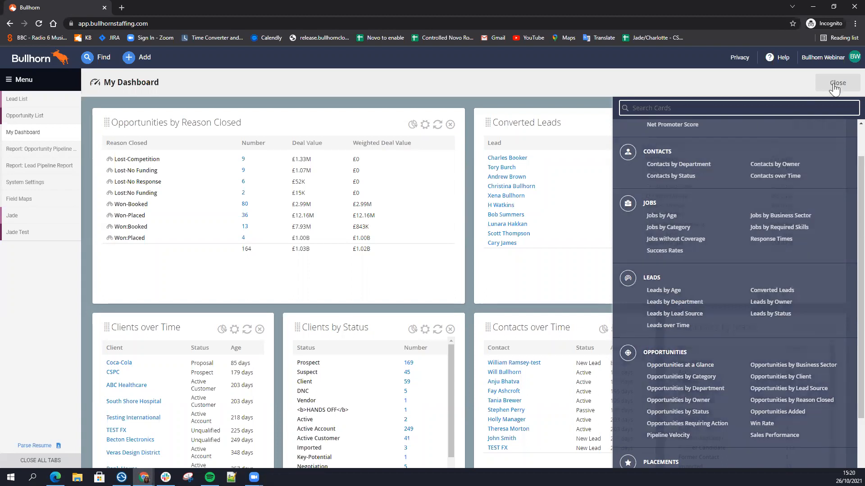
left_click(842, 86)
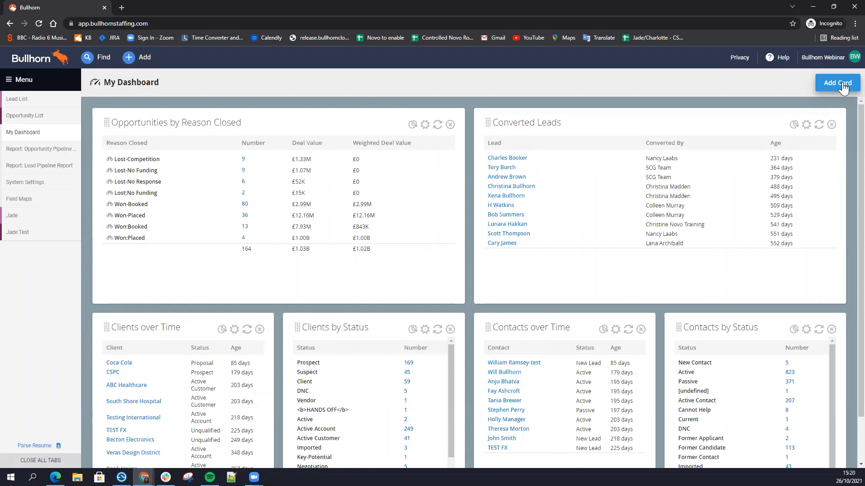
Step: Put the Converted Leads card first on the dashboard and check the fourth lead's related contacts and opportunities, closing its record at the end
left_click_drag(684, 121, 343, 119)
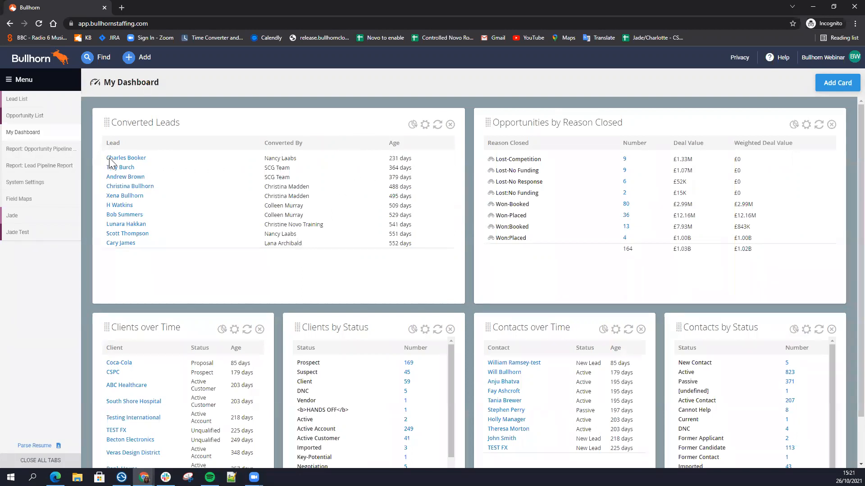
left_click(125, 176)
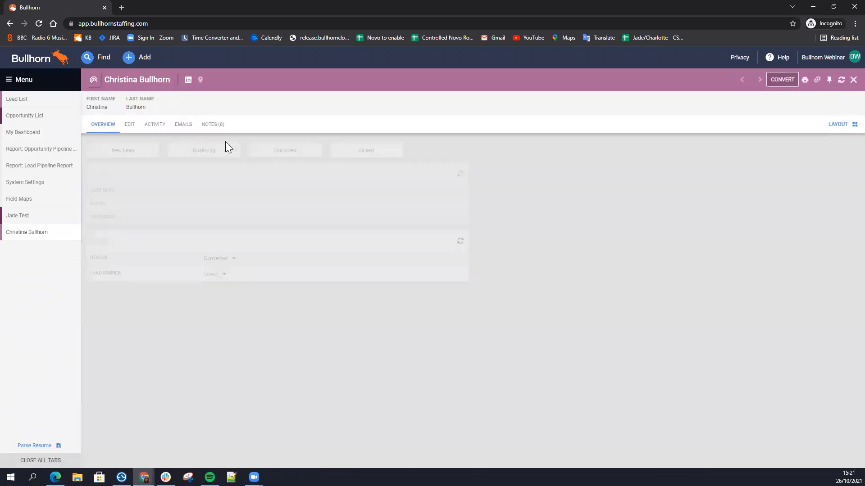
left_click(157, 128)
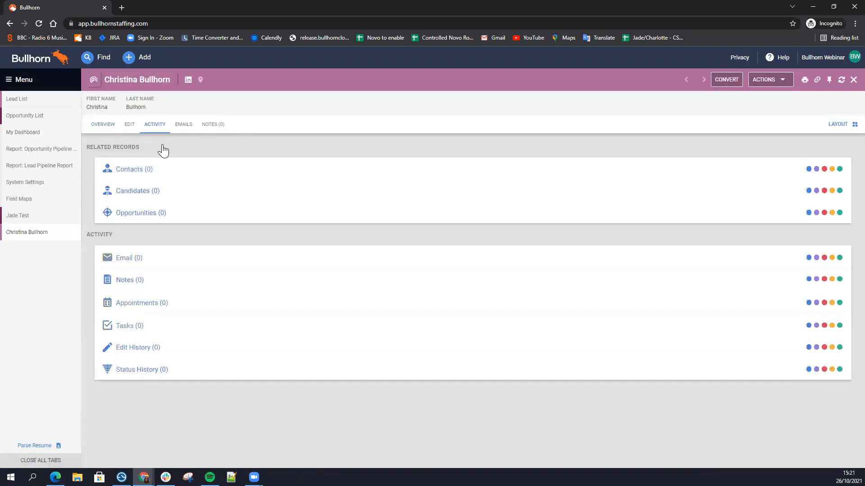
left_click(176, 175)
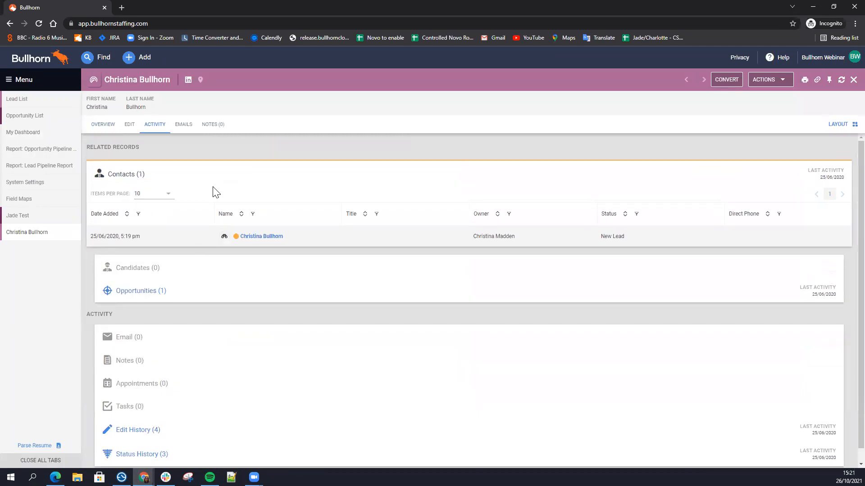
left_click(228, 292)
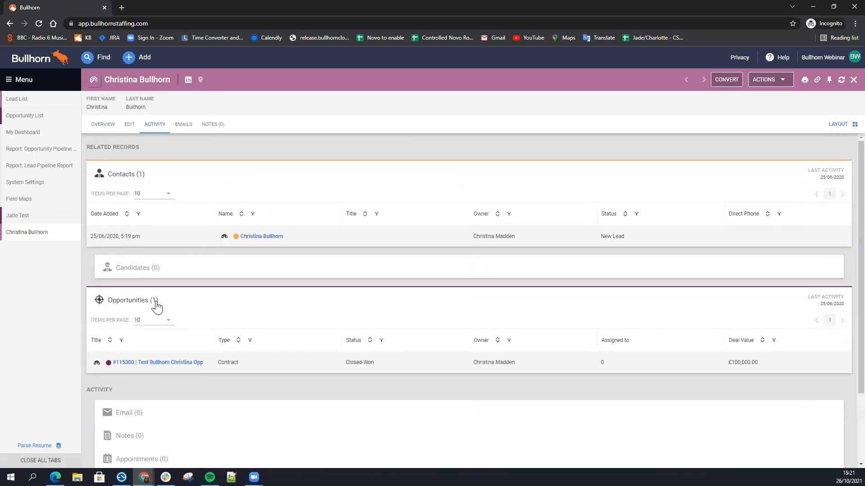
left_click(189, 307)
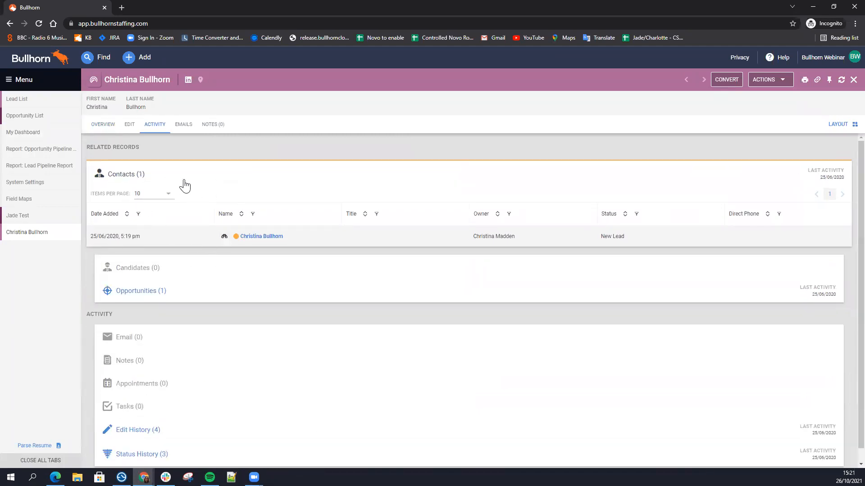
left_click(183, 181)
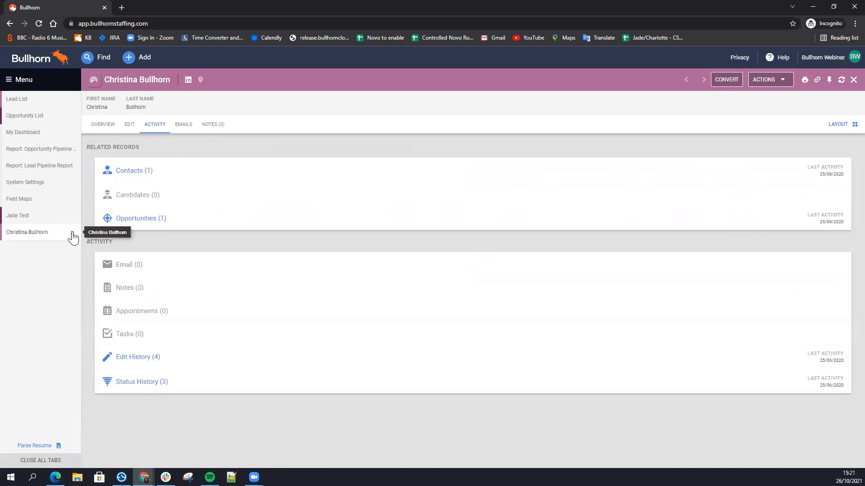
left_click(72, 232)
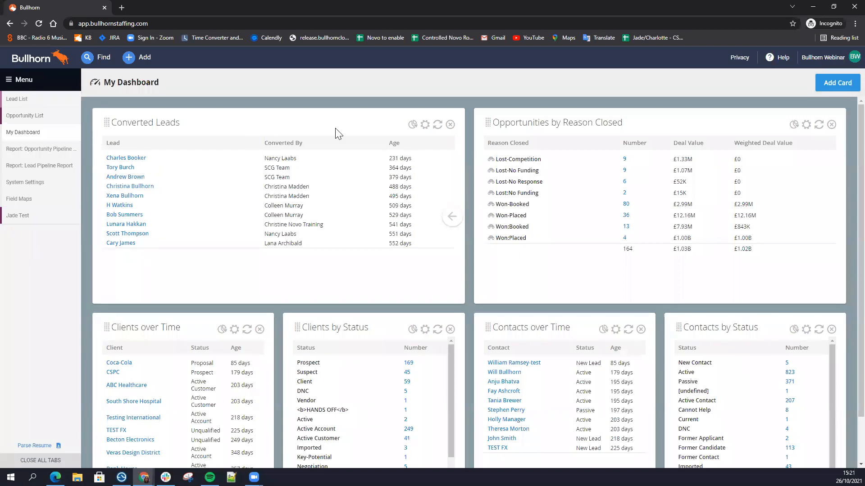
Step: Move the Opportunities by Reason Closed card to first place and examine the weighted deal values of its won categories
left_click_drag(632, 122, 274, 112)
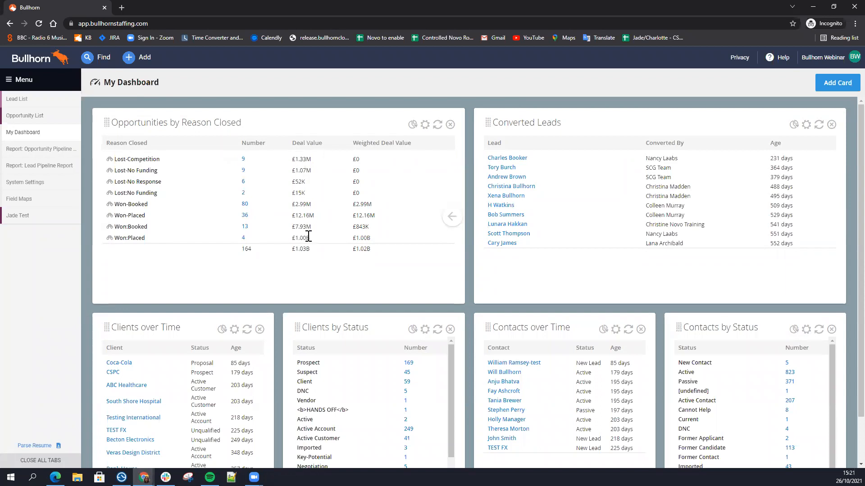
left_click_drag(352, 204, 378, 239)
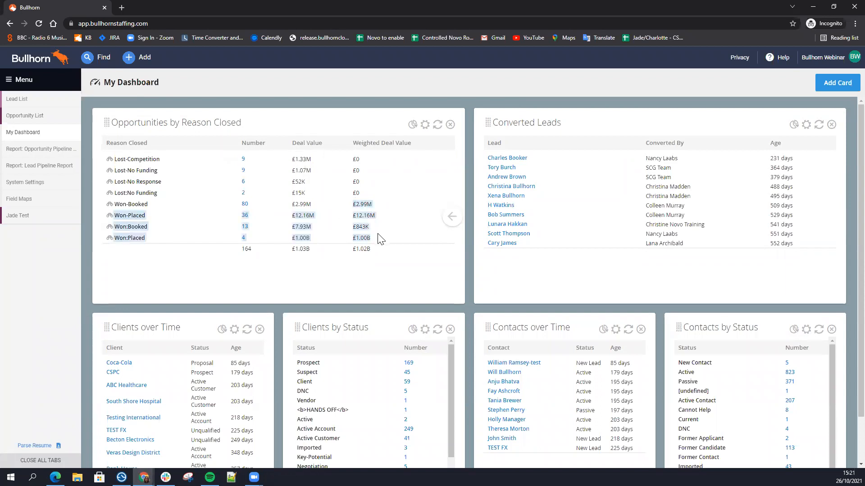
left_click(392, 221)
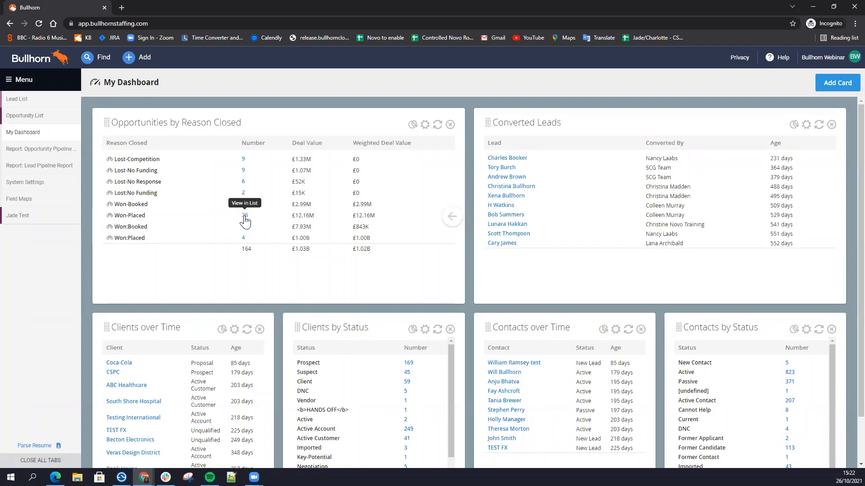
Step: View the Won-Placed opportunities as a list from the dashboard card, return to the dashboard and close the list
left_click(244, 217)
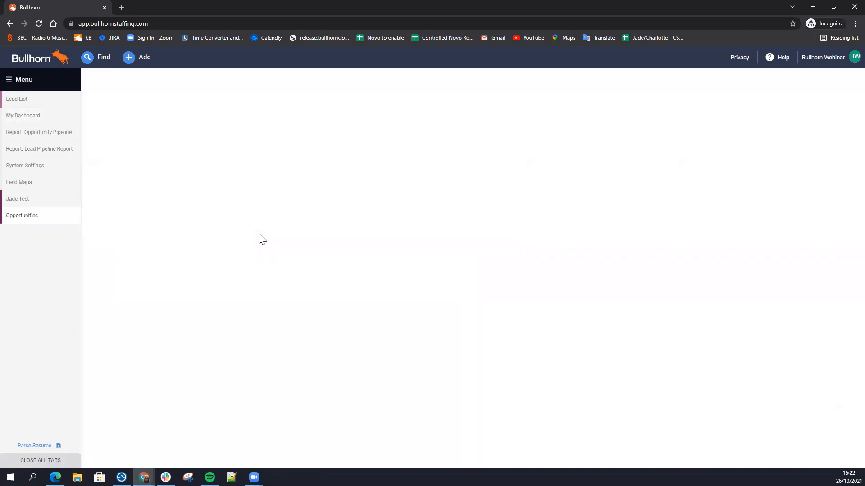
left_click(21, 117)
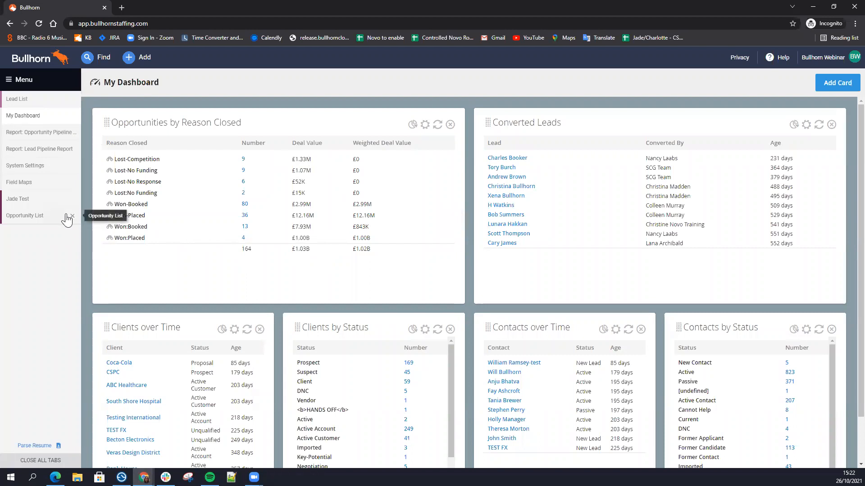
left_click(70, 216)
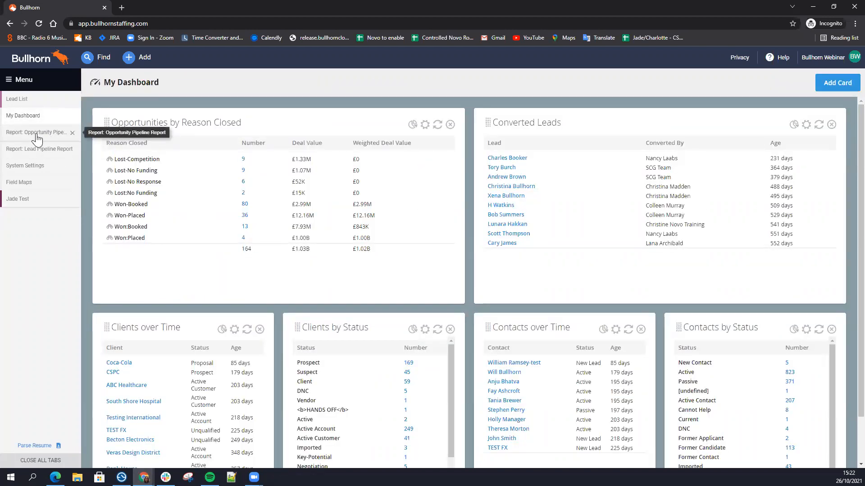
Step: Check where the reporting tools are found and view the results of the Opportunity Pipeline and Lead Pipeline reports
left_click(24, 80)
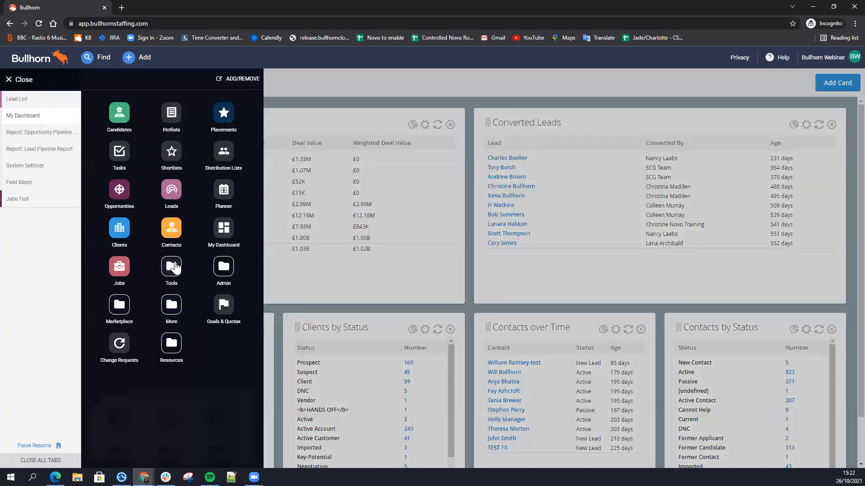
left_click(173, 268)
left_click(43, 254)
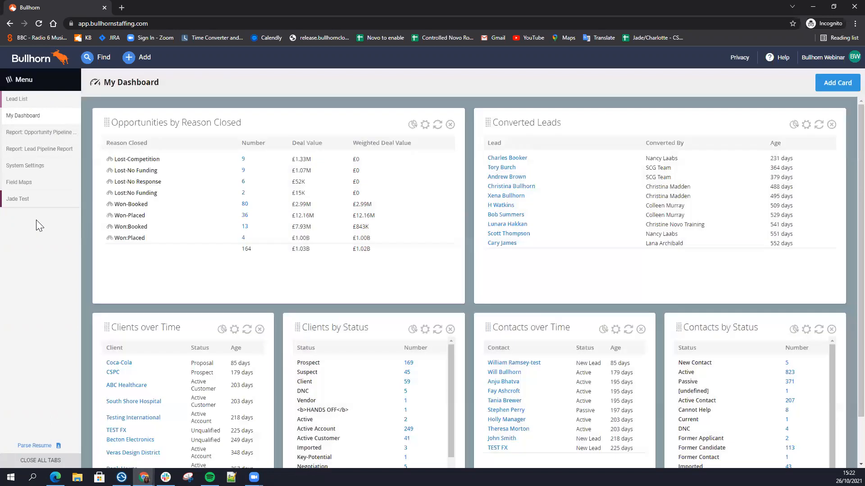
left_click(29, 133)
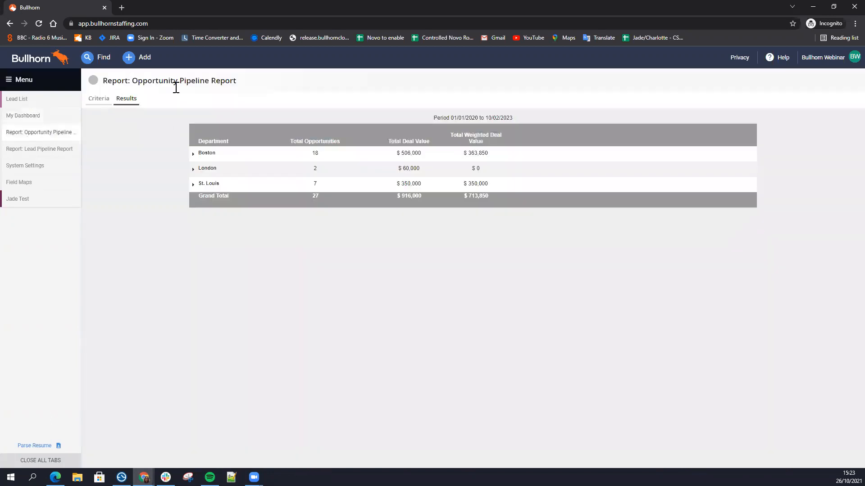
left_click(42, 149)
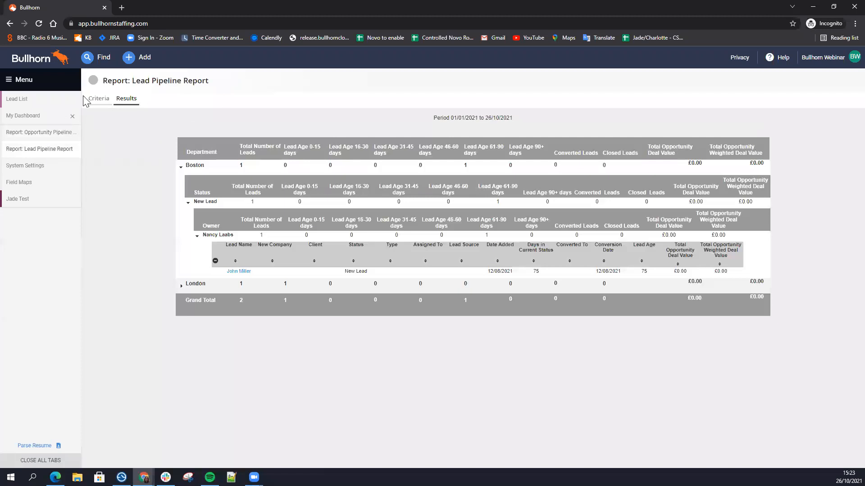
Step: Drill into London's Prospecting stage in the Opportunity Pipeline Report down to the owner's individual opportunities, and return to the Lead Pipeline Report
left_click(45, 132)
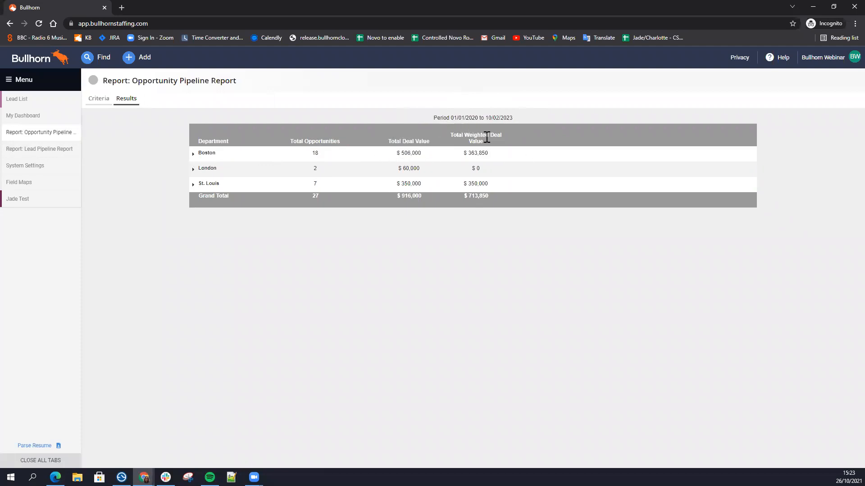
left_click(193, 170)
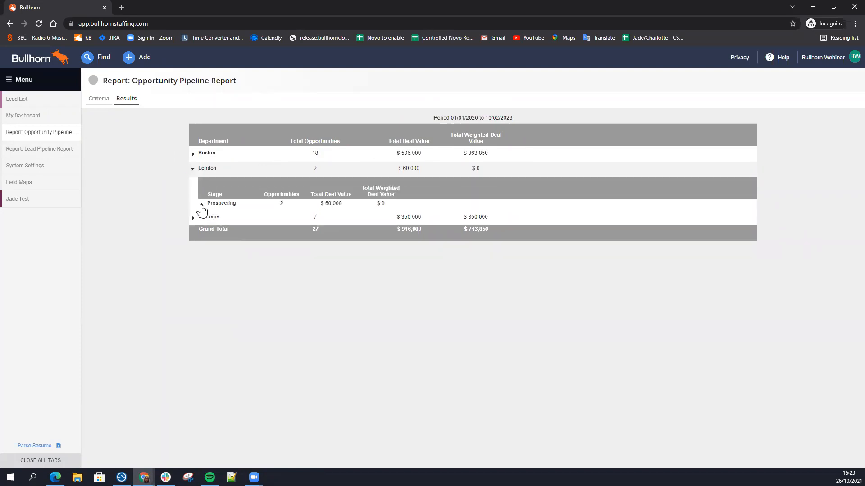
left_click(202, 205)
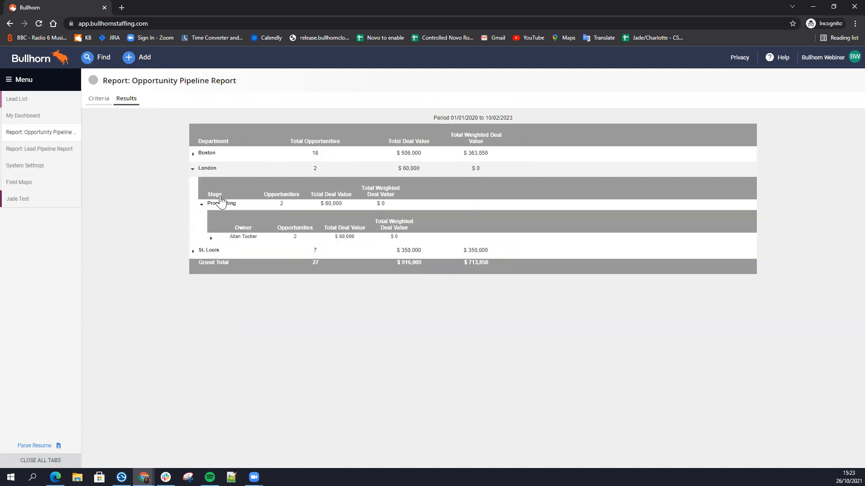
left_click(210, 238)
left_click(209, 237)
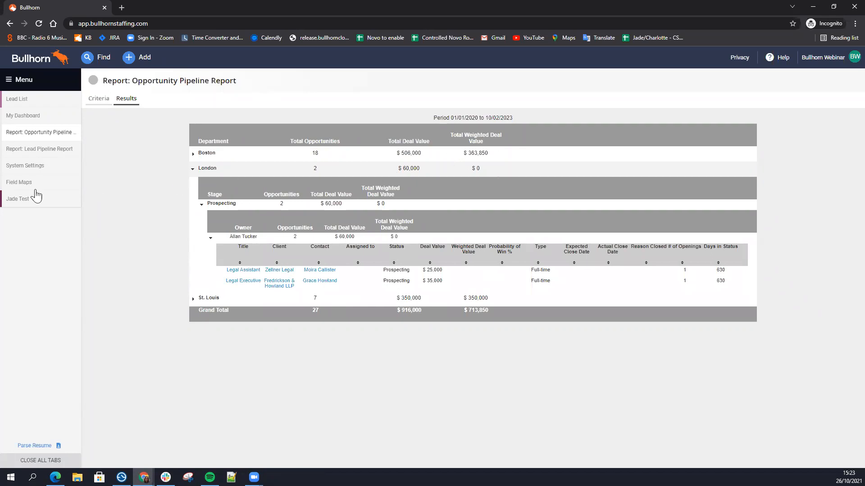
left_click(26, 156)
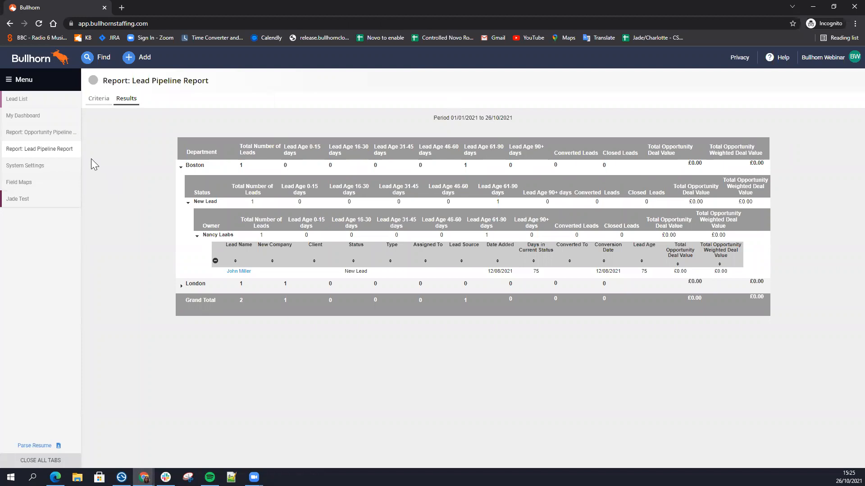
Step: Return to the lead list and check which application areas are available, such as Opportunities and Leads
left_click(40, 106)
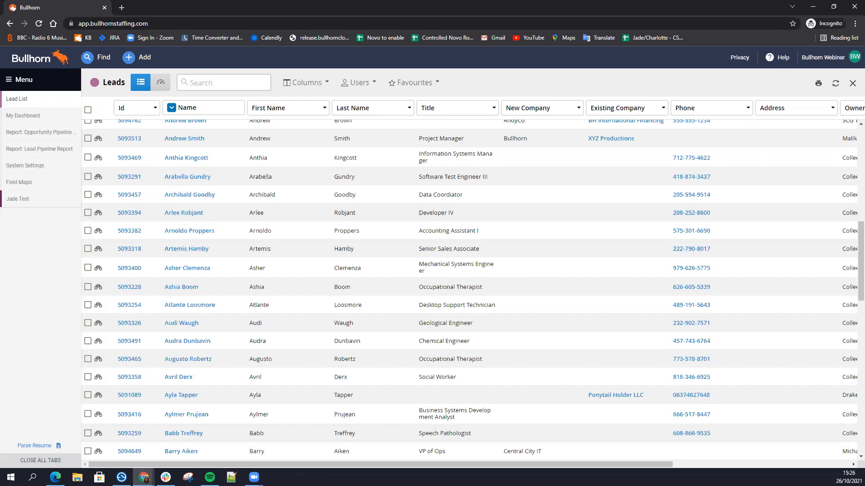
left_click(23, 81)
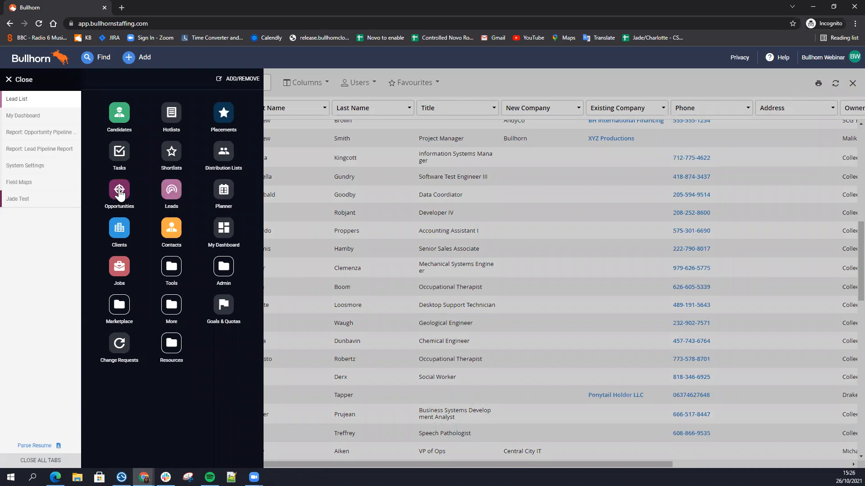
left_click(42, 82)
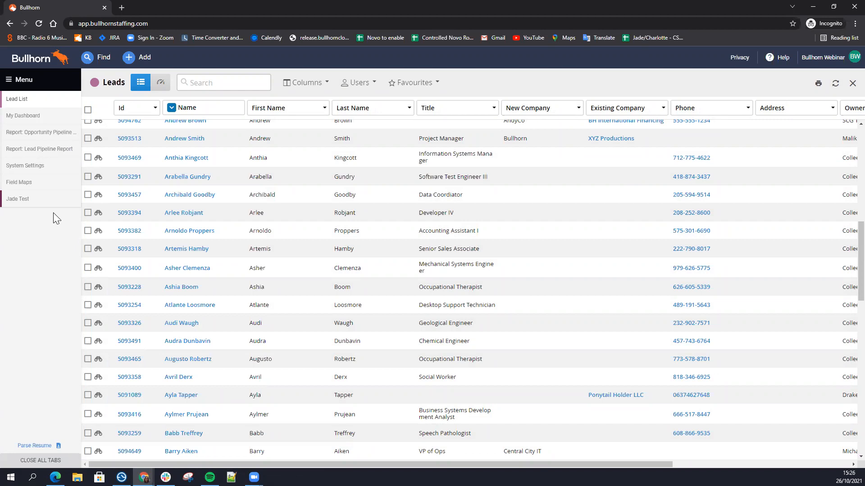
left_click(44, 86)
left_click(43, 86)
left_click(44, 87)
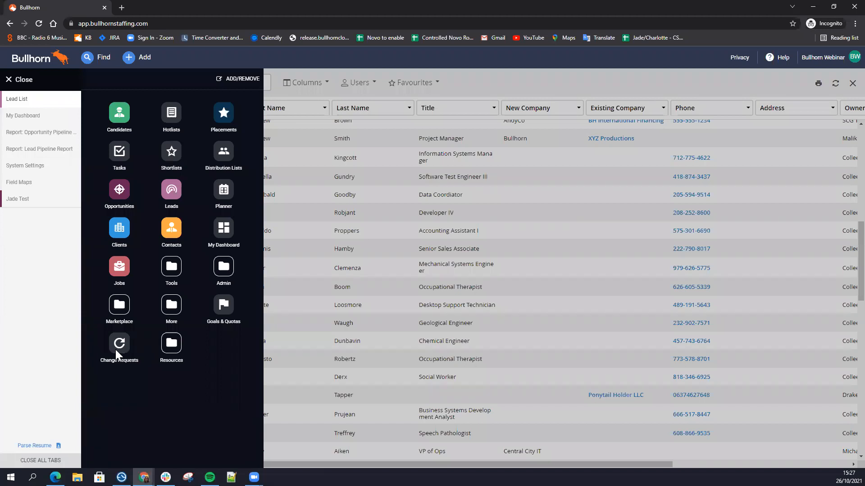
left_click(44, 84)
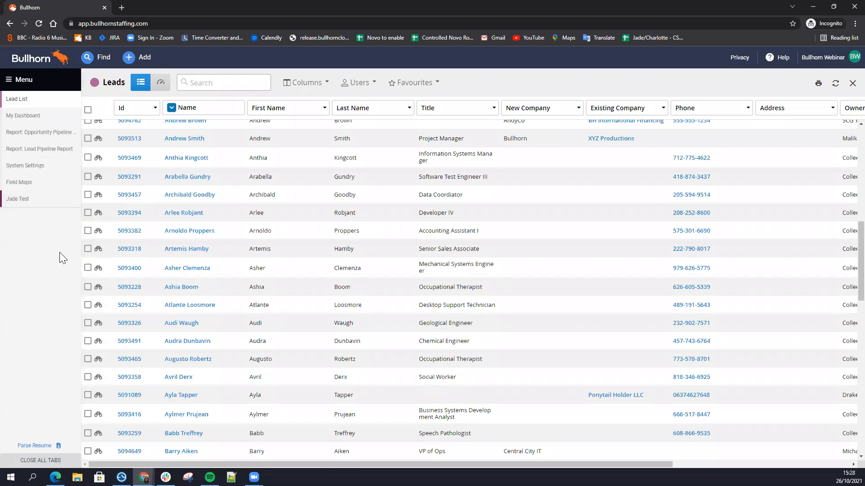
Step: Add the Opportunities by Owner card to the dashboard, look at its breakdown per owner, and remove the card
left_click(36, 118)
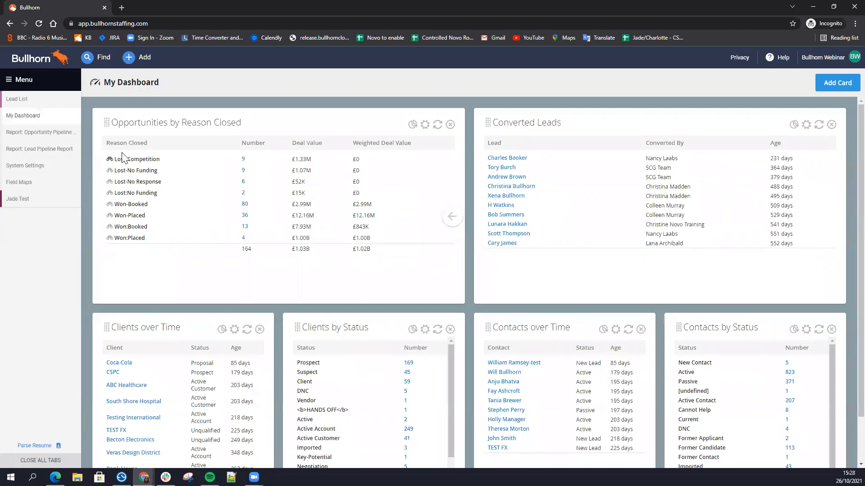
left_click(825, 89)
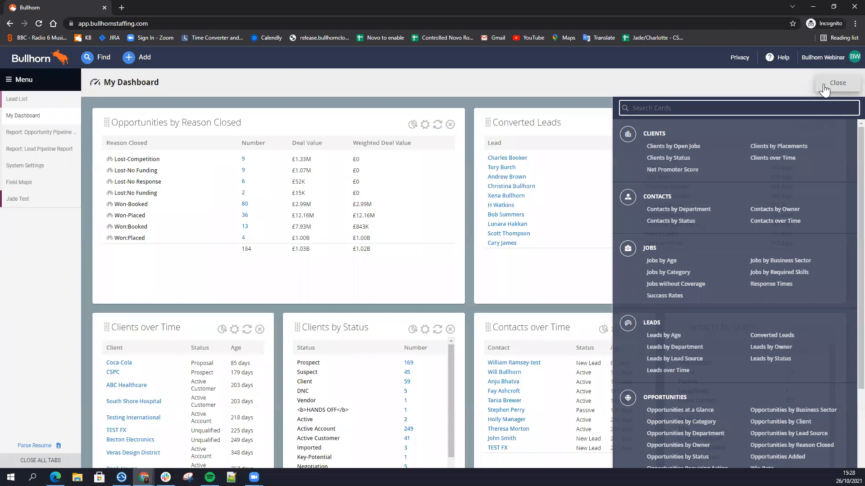
scroll(691, 347, "down", 1)
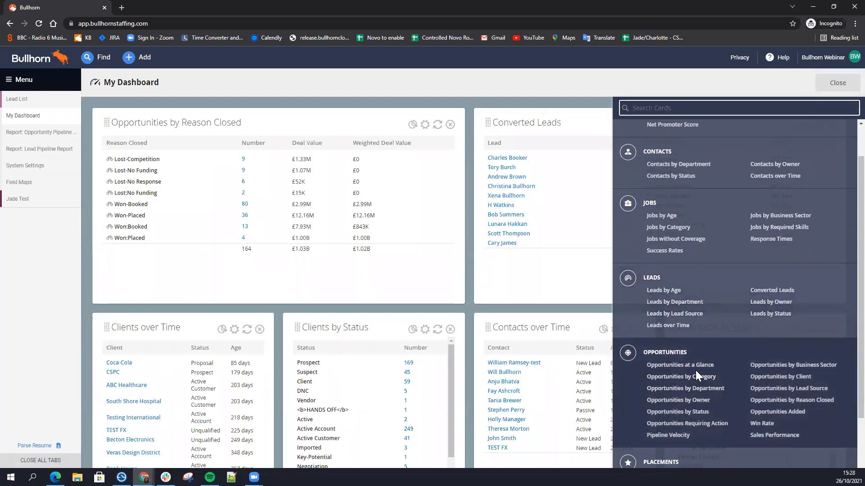
left_click(698, 400)
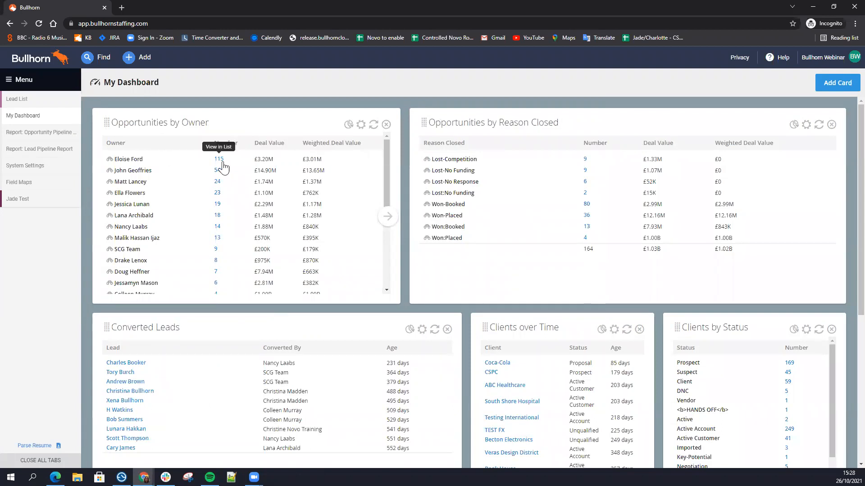
left_click_drag(143, 159, 114, 159)
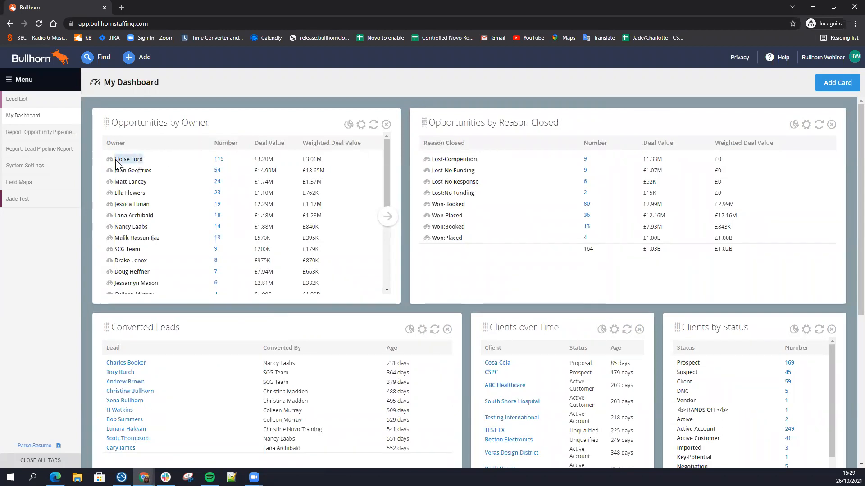
left_click(386, 125)
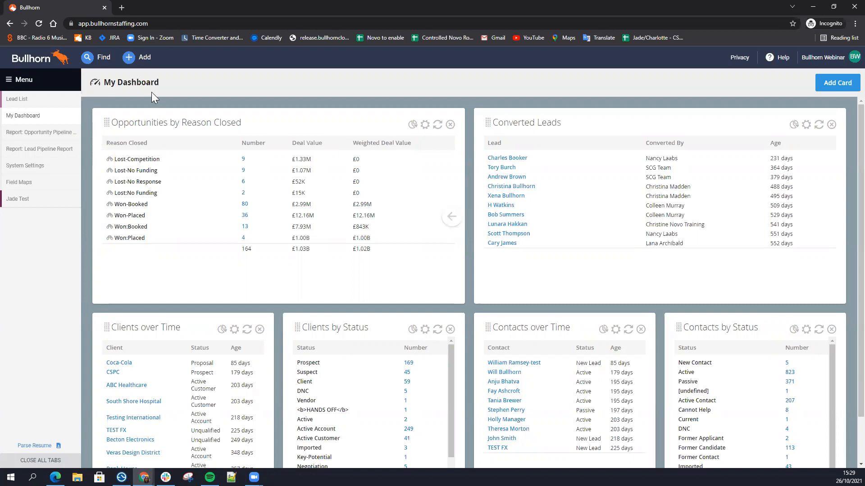
Step: Start a new opportunity of type Contract
left_click(141, 57)
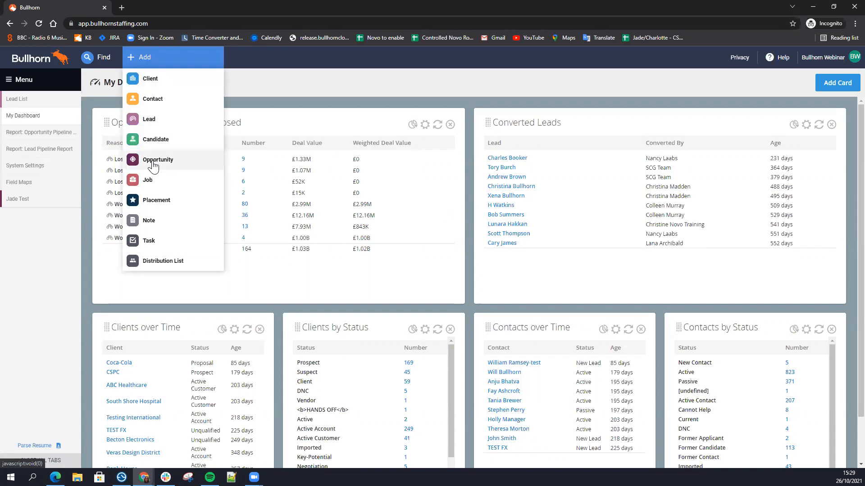
left_click(155, 159)
left_click(110, 108)
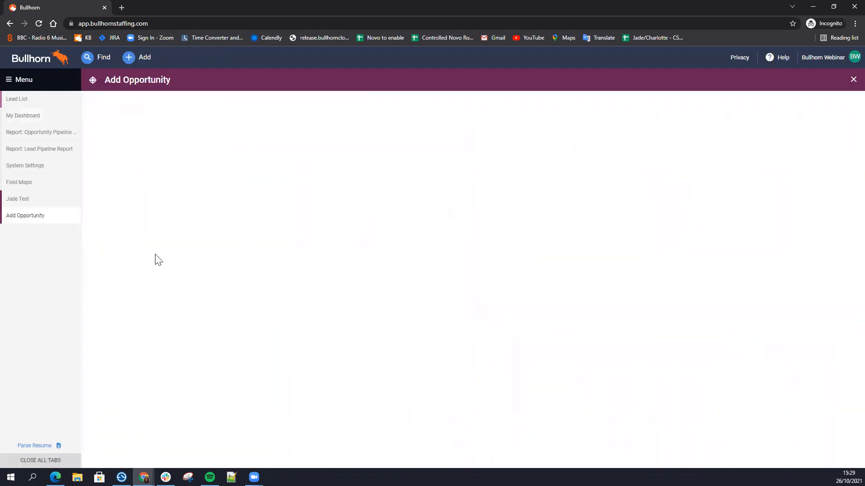
Step: Examine the required Company field in the new opportunity form
left_click_drag(131, 193, 98, 192)
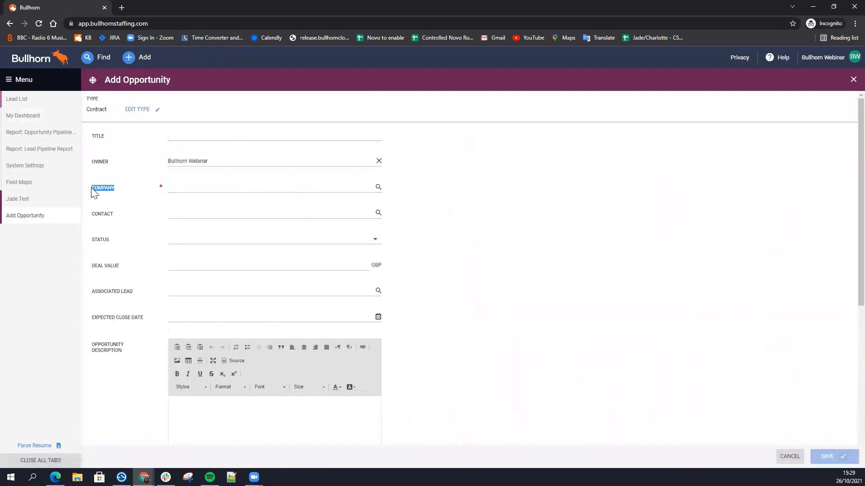
left_click(143, 188)
left_click_drag(115, 189, 90, 191)
left_click(106, 199)
left_click_drag(121, 193, 91, 192)
left_click_drag(123, 189, 92, 187)
left_click(112, 201)
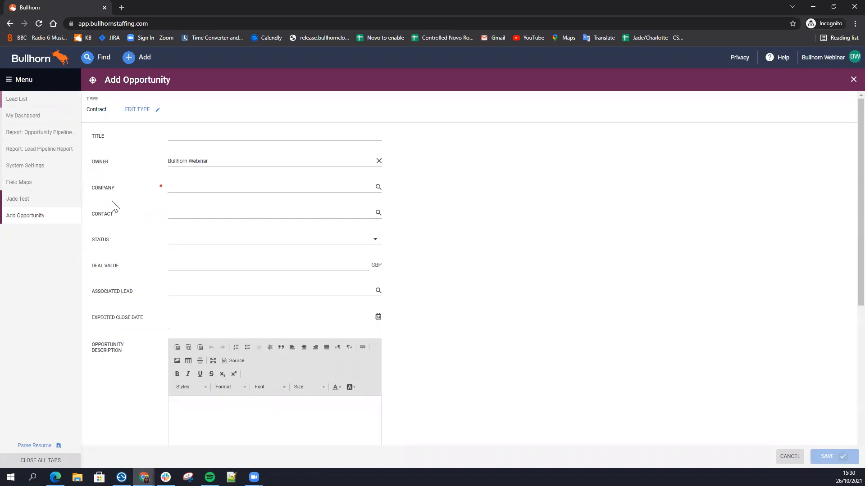